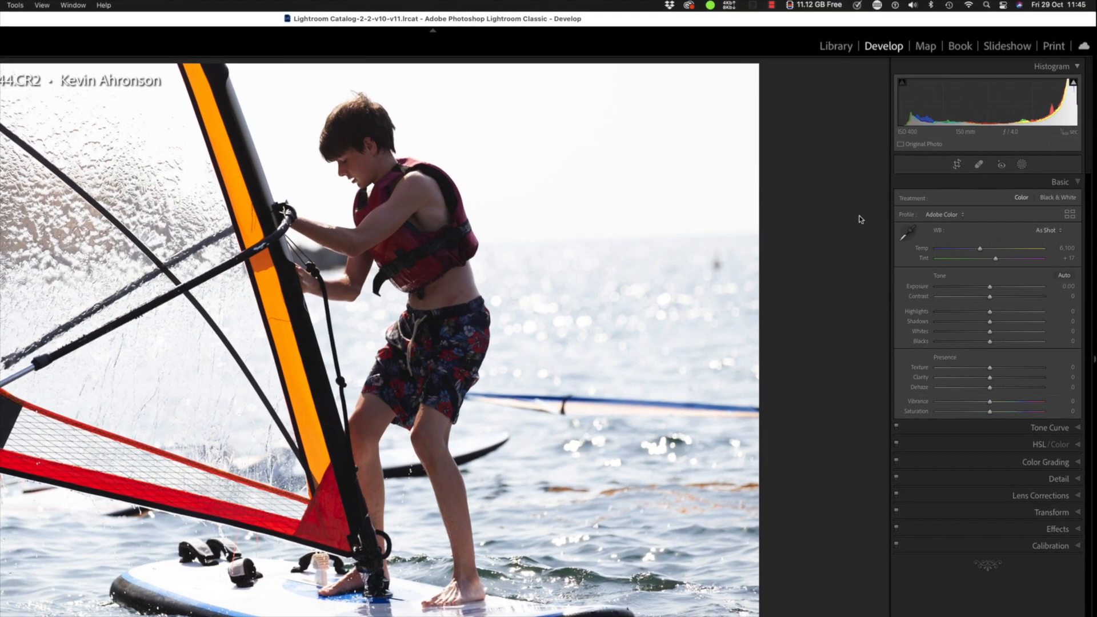
Step: Mask the windsurfer with Select Subject, then set the mask's Exposure to about 0.77 and lift its Shadows slightly
{"action": "left_click", "coordinate": [1021, 166]}
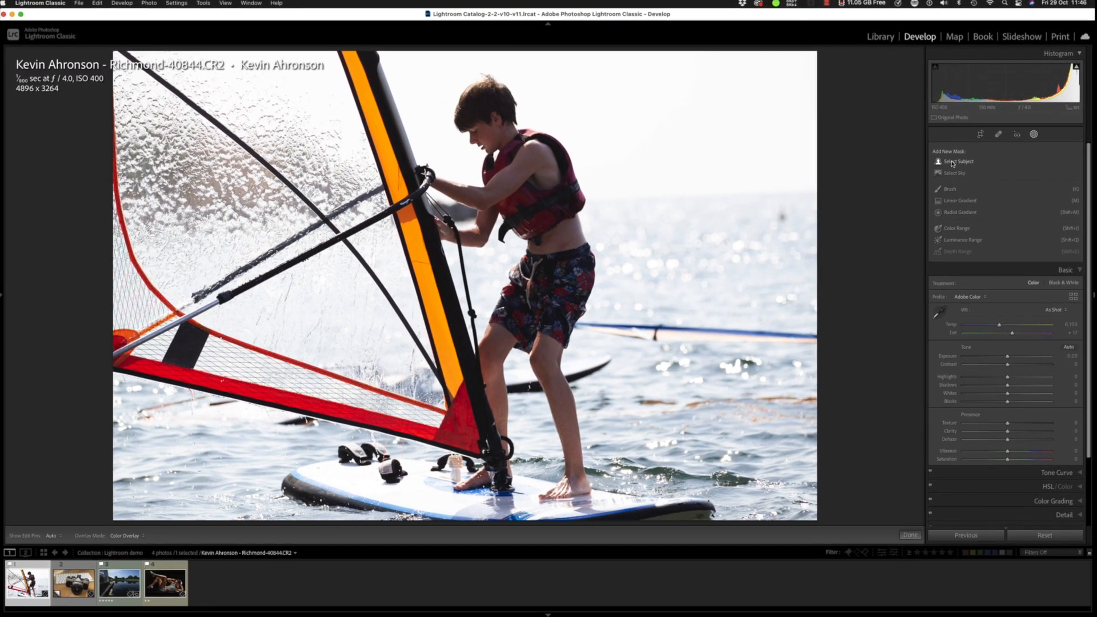
{"action": "left_click", "coordinate": [953, 164]}
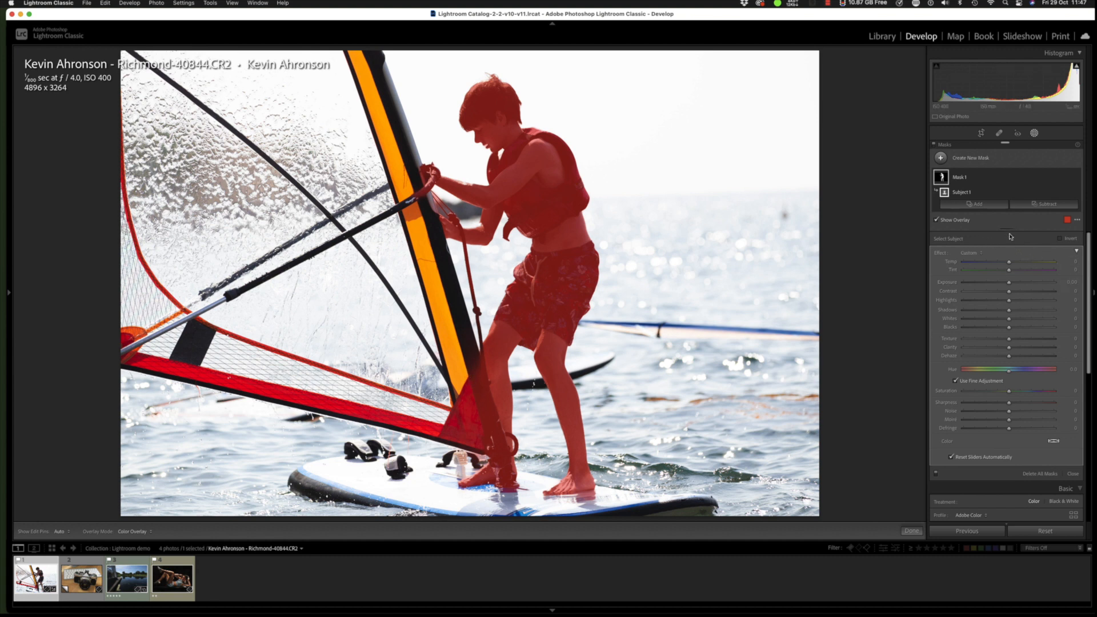
{"action": "left_click_drag", "start_coordinate": [1009, 286], "coordinate": [1015, 286]}
{"action": "left_click_drag", "start_coordinate": [1017, 285], "coordinate": [1018, 285]}
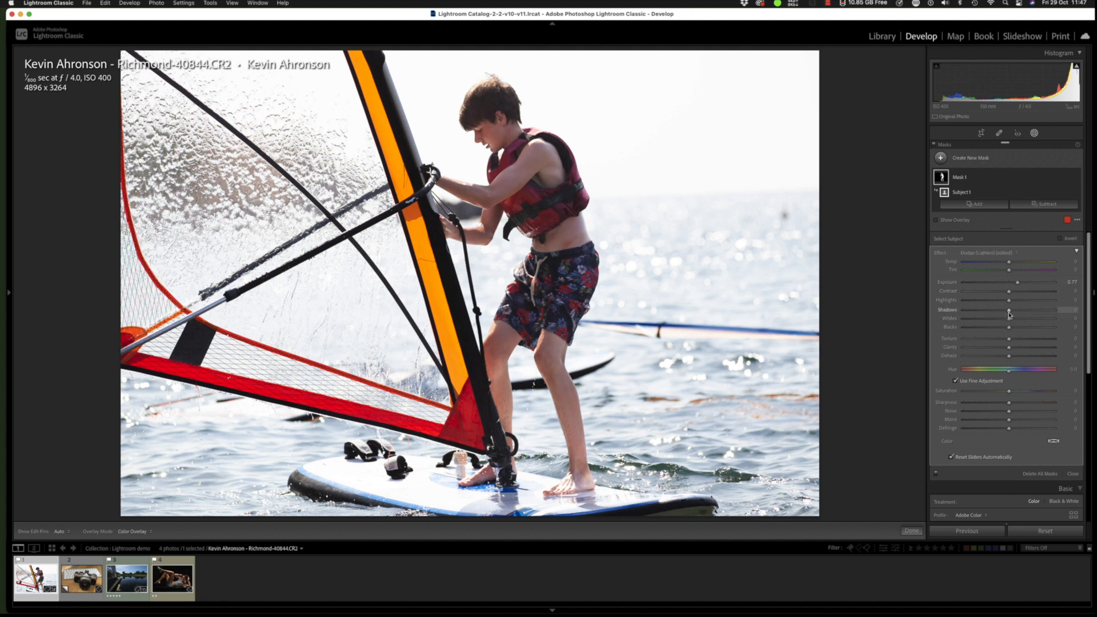
{"action": "left_click_drag", "start_coordinate": [1010, 313], "coordinate": [1013, 314]}
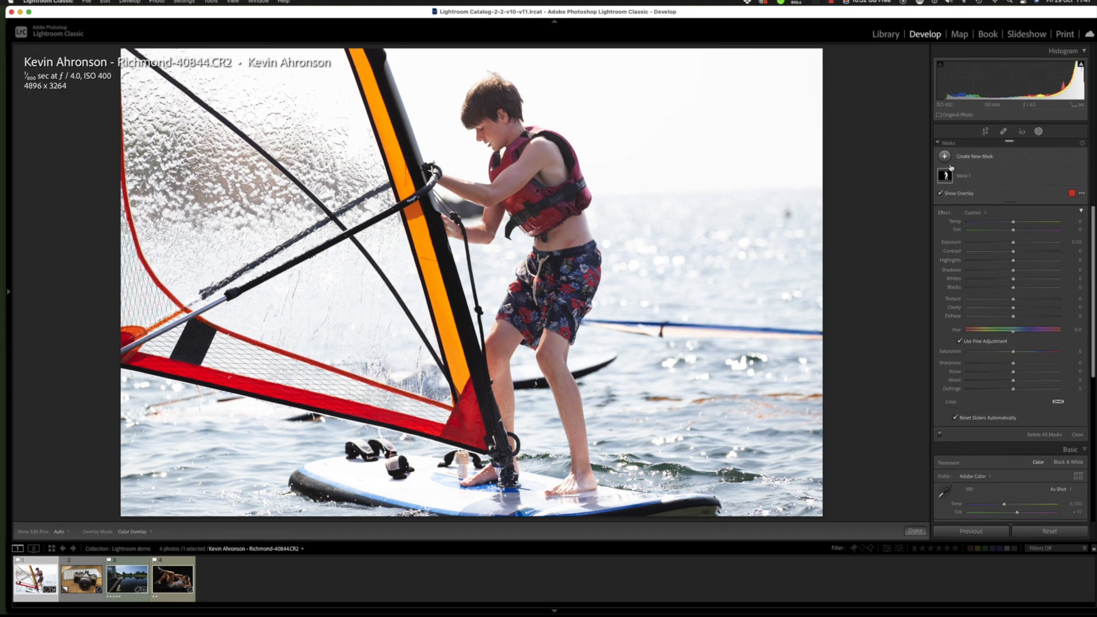
Step: Create a second mask with Select Subject and invert it to cover the background around the windsurfer
{"action": "left_click", "coordinate": [945, 158]}
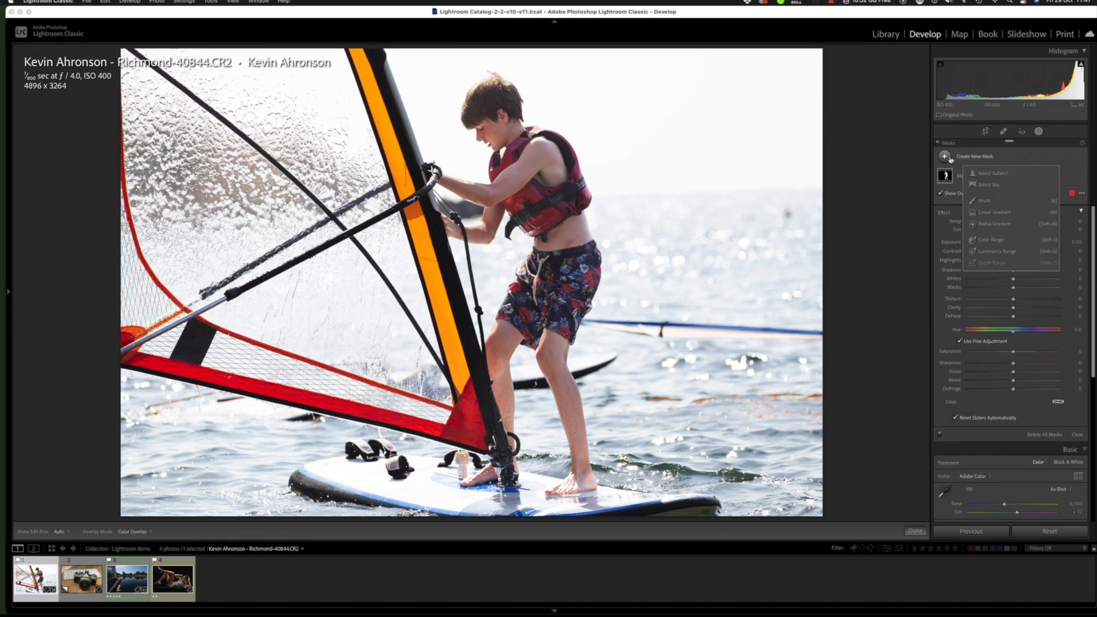
{"action": "left_click", "coordinate": [988, 177]}
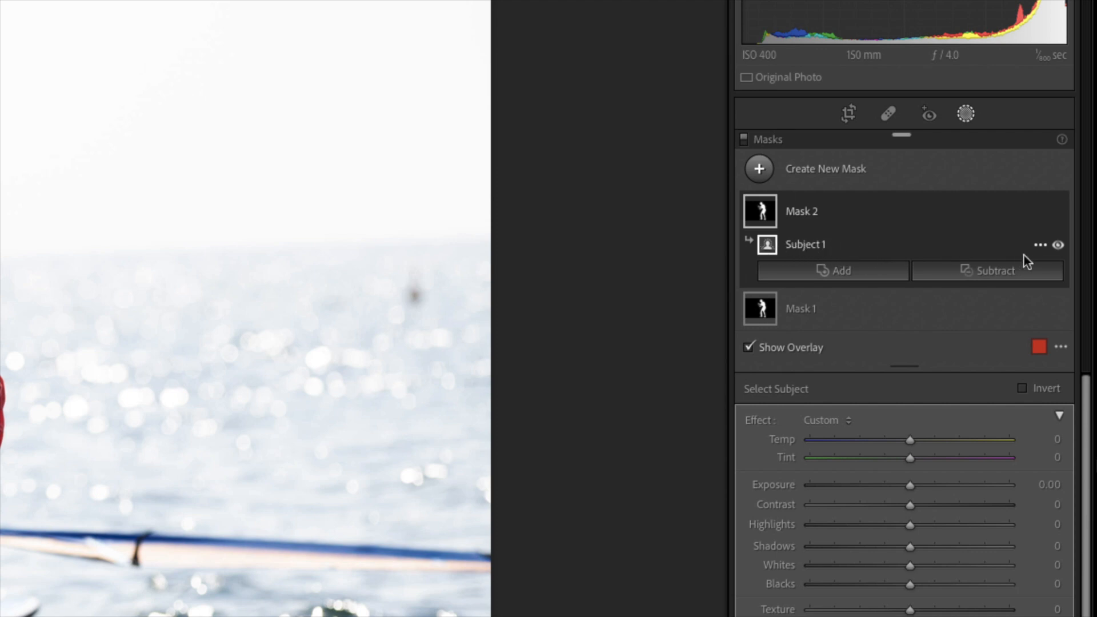
{"action": "left_click", "coordinate": [1040, 245]}
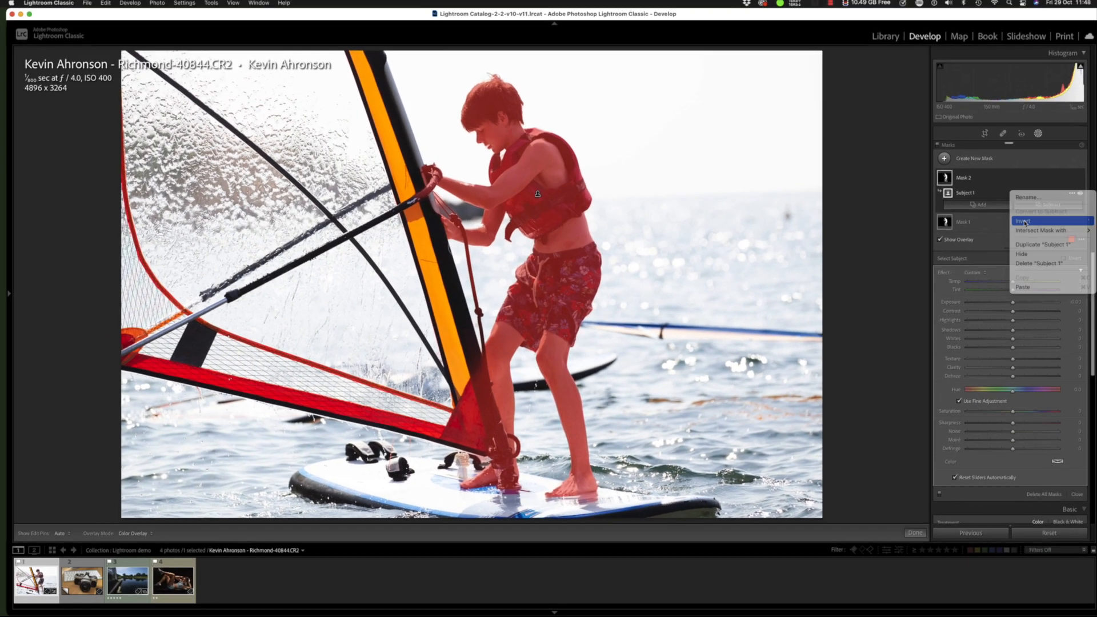
{"action": "left_click", "coordinate": [941, 306]}
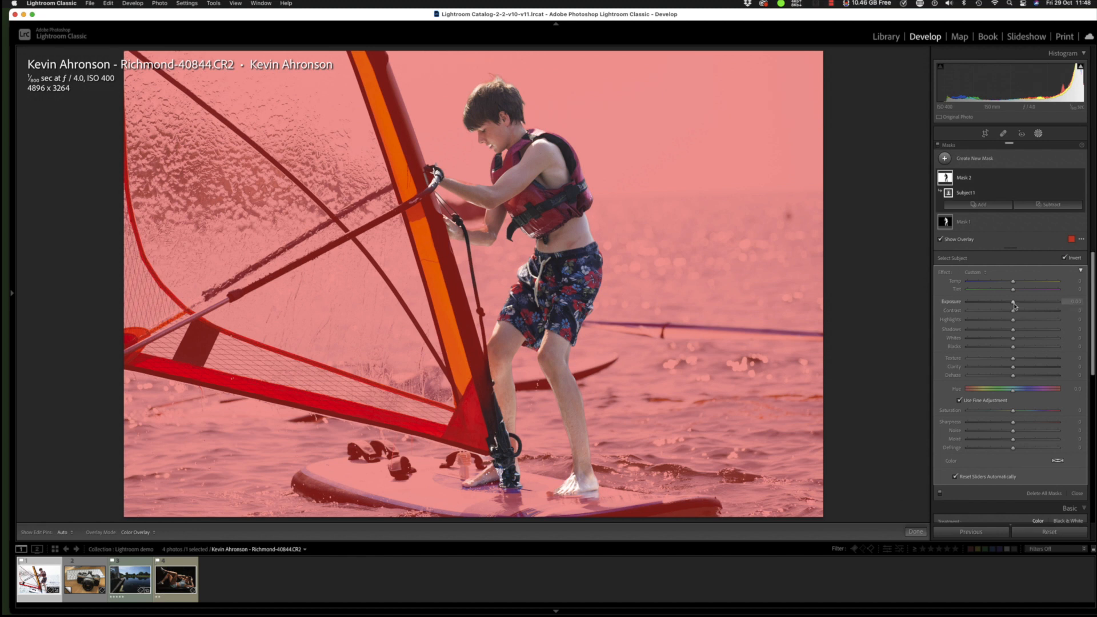
Step: Adjust the background mask to Exposure about -1.7, Temp about -22, and Highlights and Whites about 25
{"action": "left_click_drag", "start_coordinate": [1015, 305], "coordinate": [996, 305]}
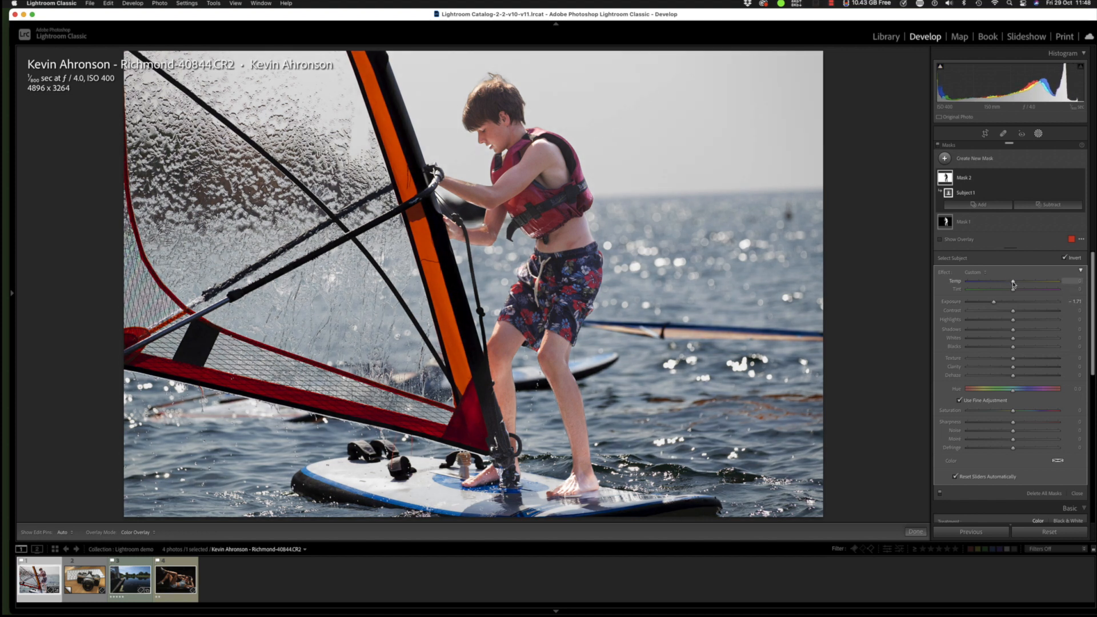
{"action": "left_click_drag", "start_coordinate": [1011, 282], "coordinate": [1002, 281]}
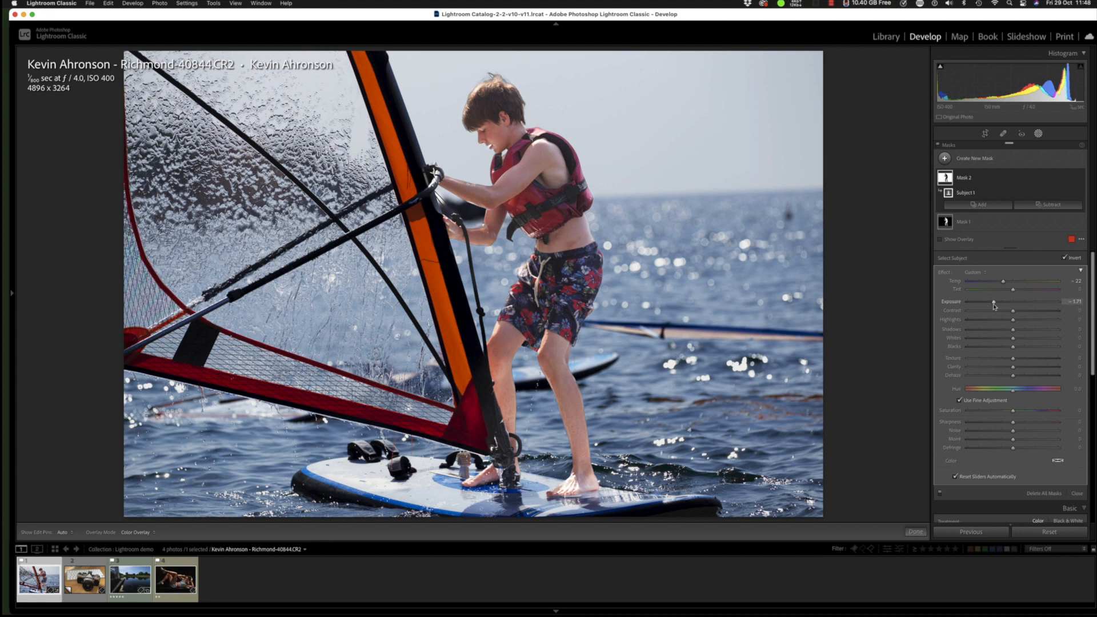
{"action": "mouse_move", "coordinate": [1013, 323]}
{"action": "left_mouse_down"}
{"action": "mouse_move", "coordinate": [1030, 322]}
{"action": "mouse_move", "coordinate": [1023, 339]}
{"action": "left_mouse_up"}
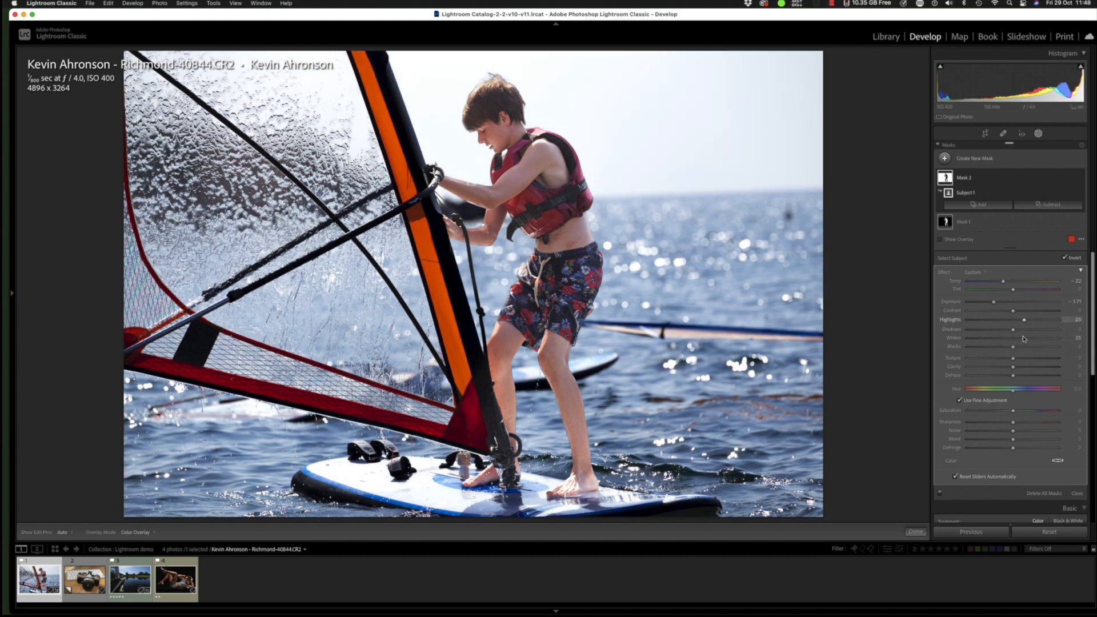
{"action": "left_click_drag", "start_coordinate": [994, 302], "coordinate": [994, 303]}
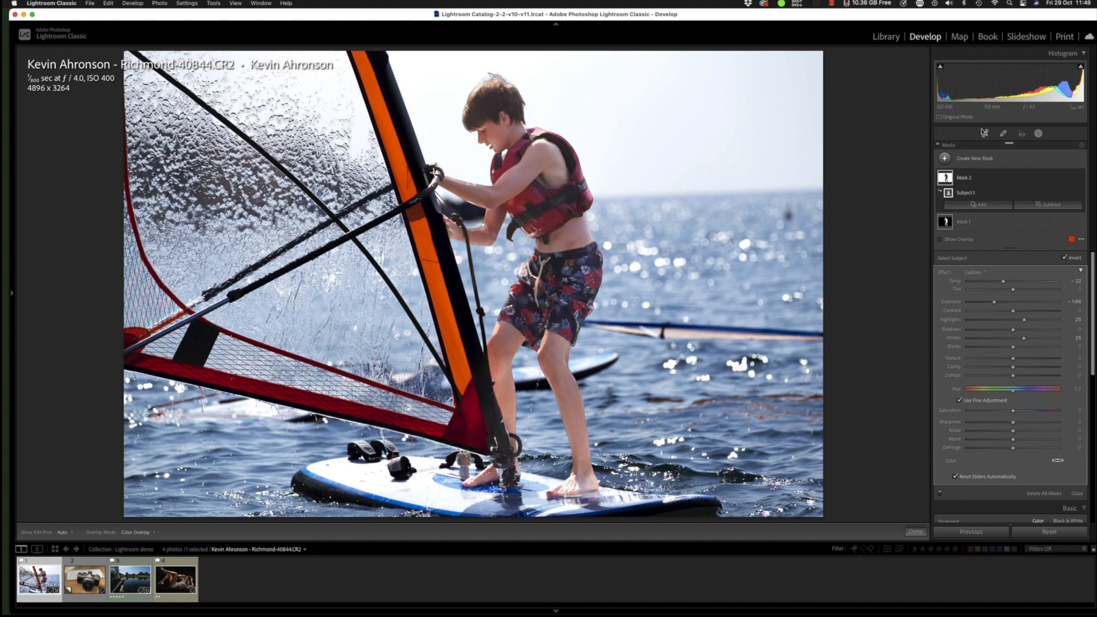
Step: Straighten the windsurfing photo's horizon by rotating the crop about 1.4 degrees, and apply the crop
{"action": "left_click", "coordinate": [984, 134]}
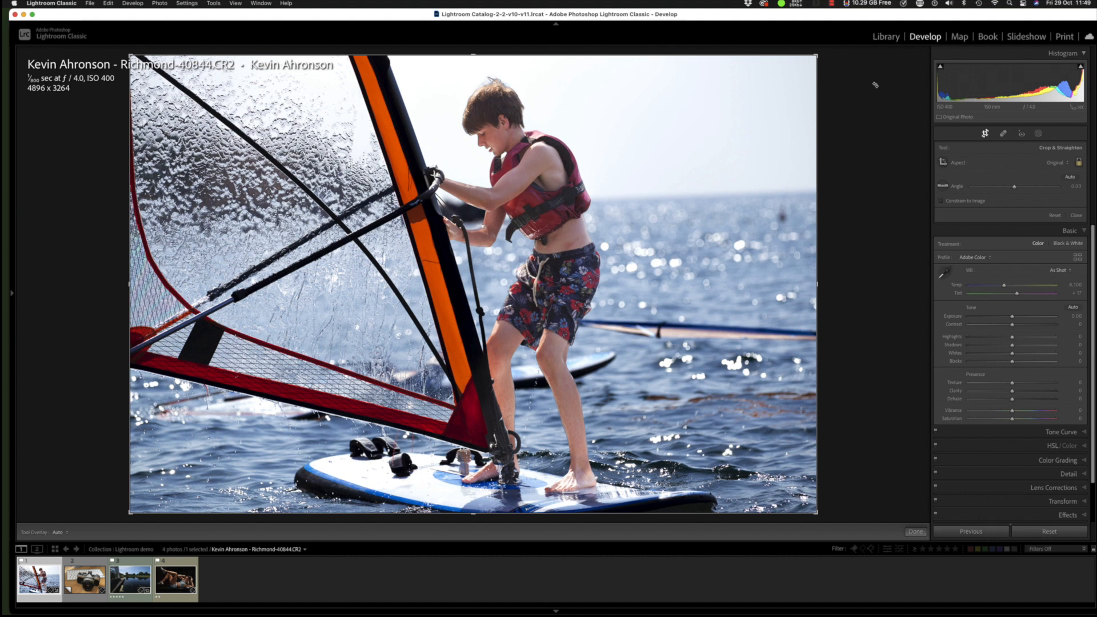
{"action": "left_click_drag", "start_coordinate": [842, 59], "coordinate": [855, 66]}
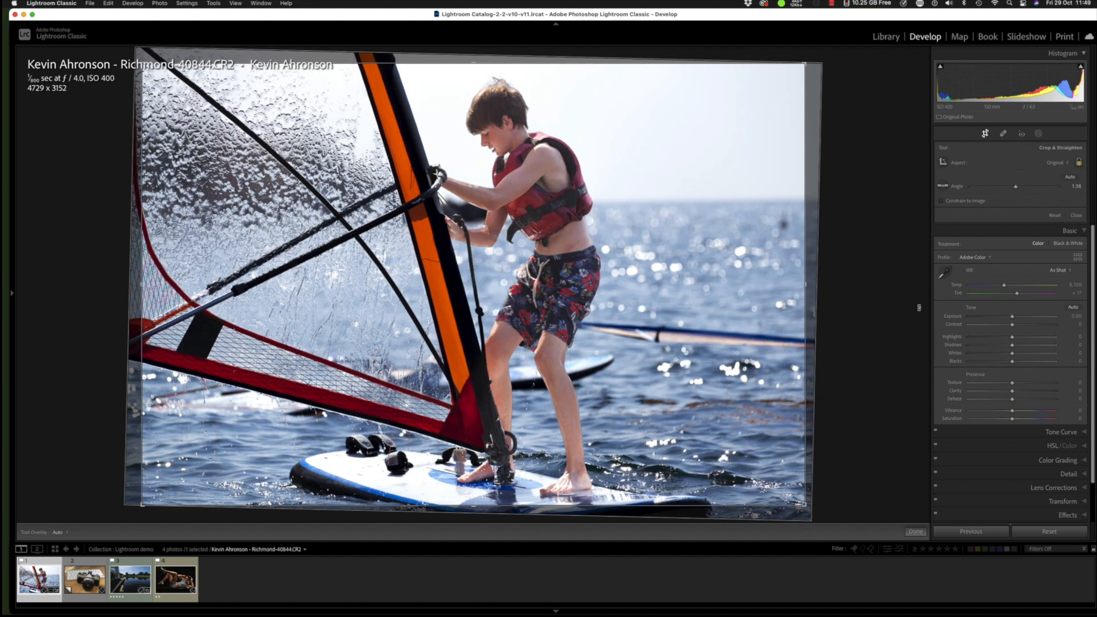
{"action": "left_click", "coordinate": [911, 532]}
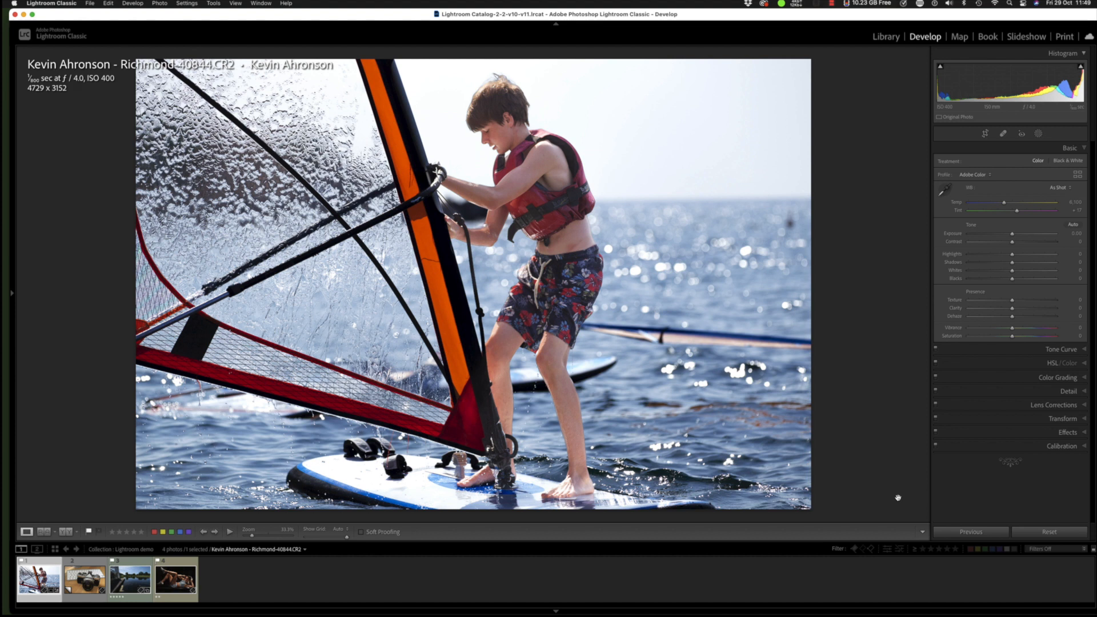
Step: Compare the before and after versions of the windsurfing photo several times
{"action": "key", "text": "backslash"}
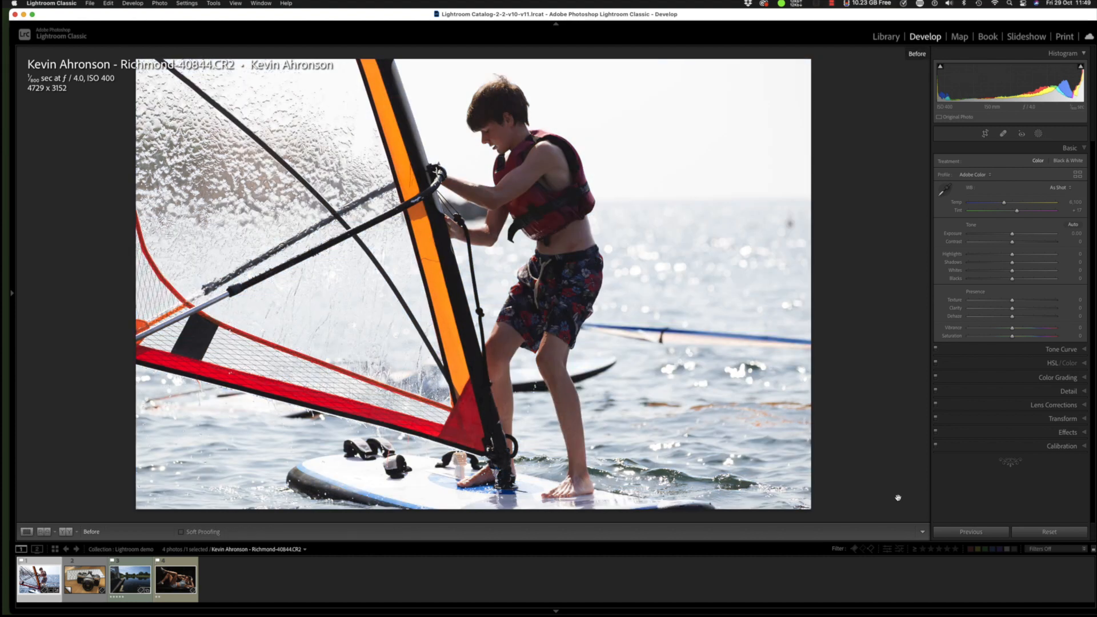
{"action": "key", "text": "backslash"}
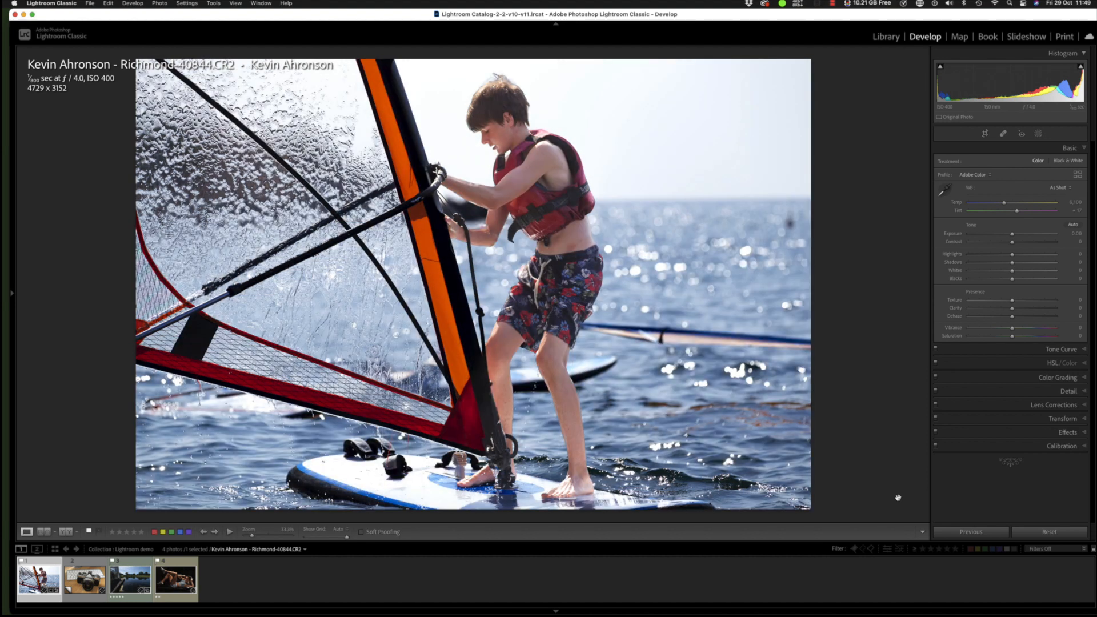
{"action": "key", "text": "backslash"}
{"action": "key", "text": "backslash"}
{"action": "key", "text": "backslash"}
{"action": "key", "text": "backslash"}
Step: Mask the Olympus camera in the second photo with Select Subject and add a Brush touch-up beside its mode dial
{"action": "left_click", "coordinate": [89, 580]}
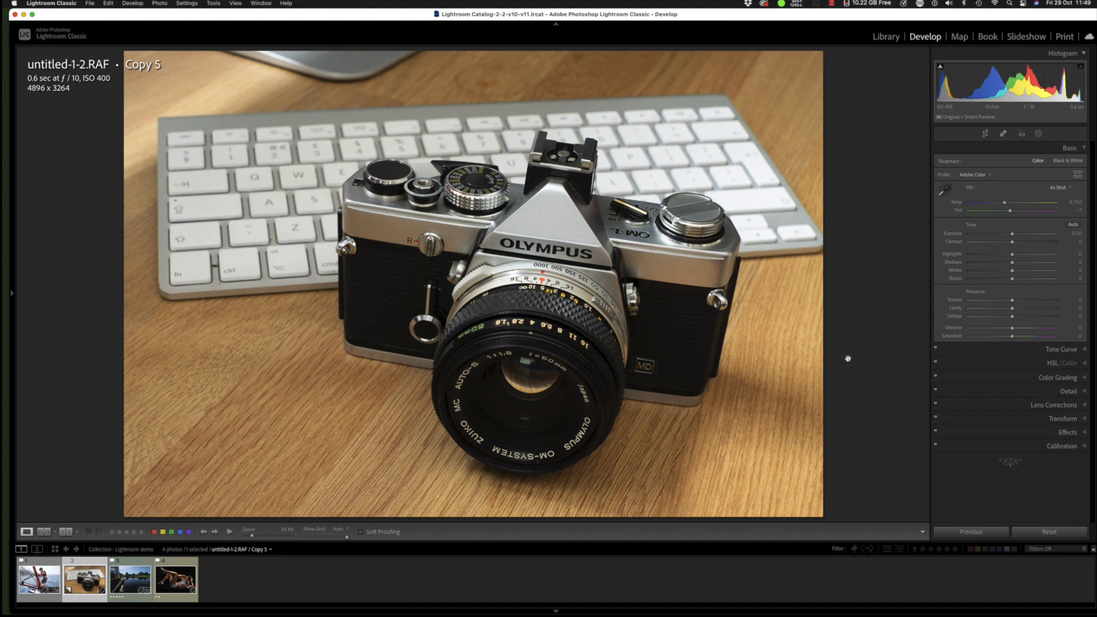
{"action": "left_click", "coordinate": [1037, 135]}
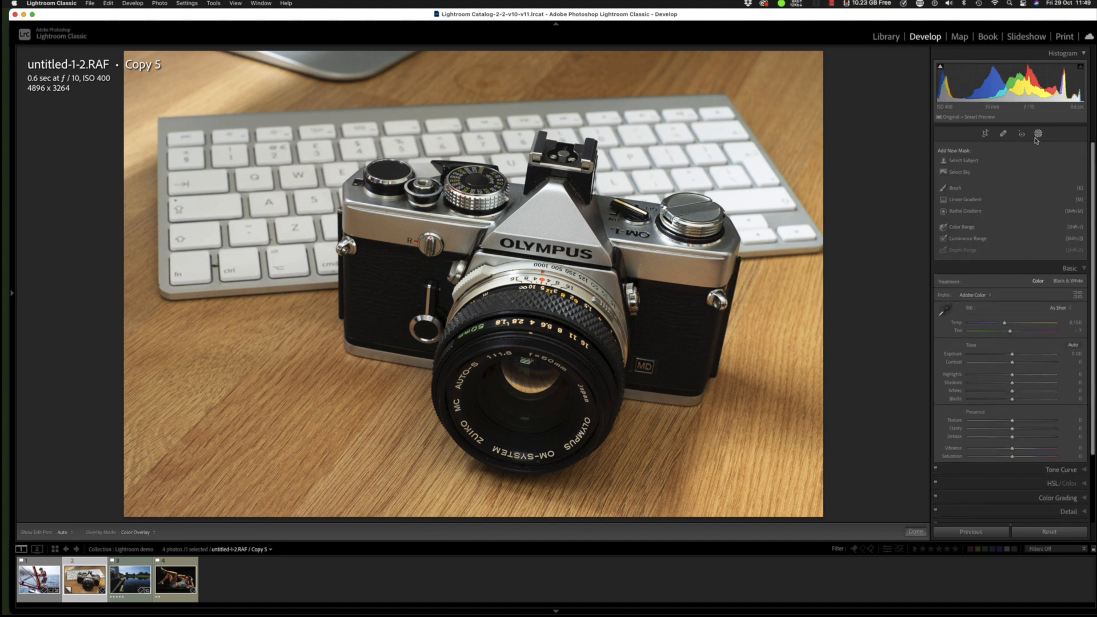
{"action": "left_click", "coordinate": [954, 161]}
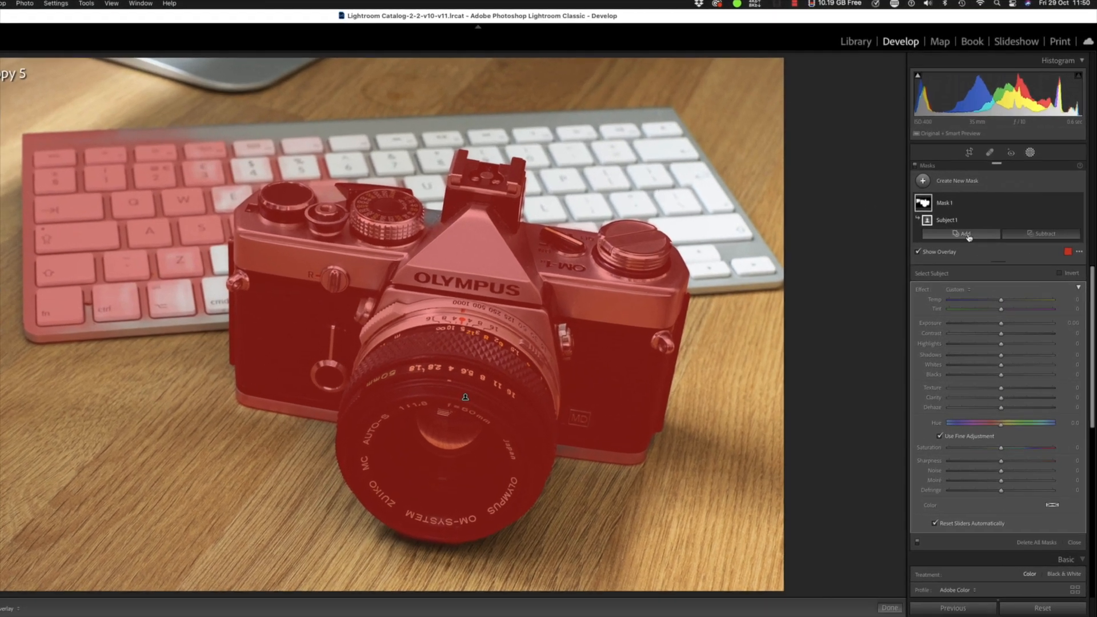
{"action": "left_click", "coordinate": [968, 237]}
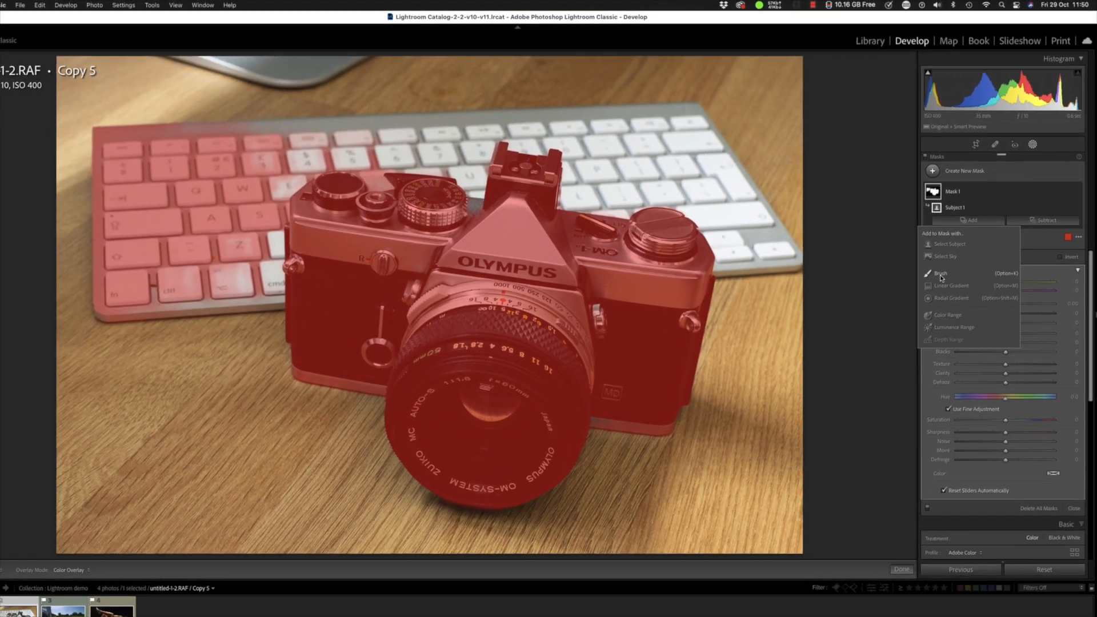
{"action": "left_click", "coordinate": [942, 277]}
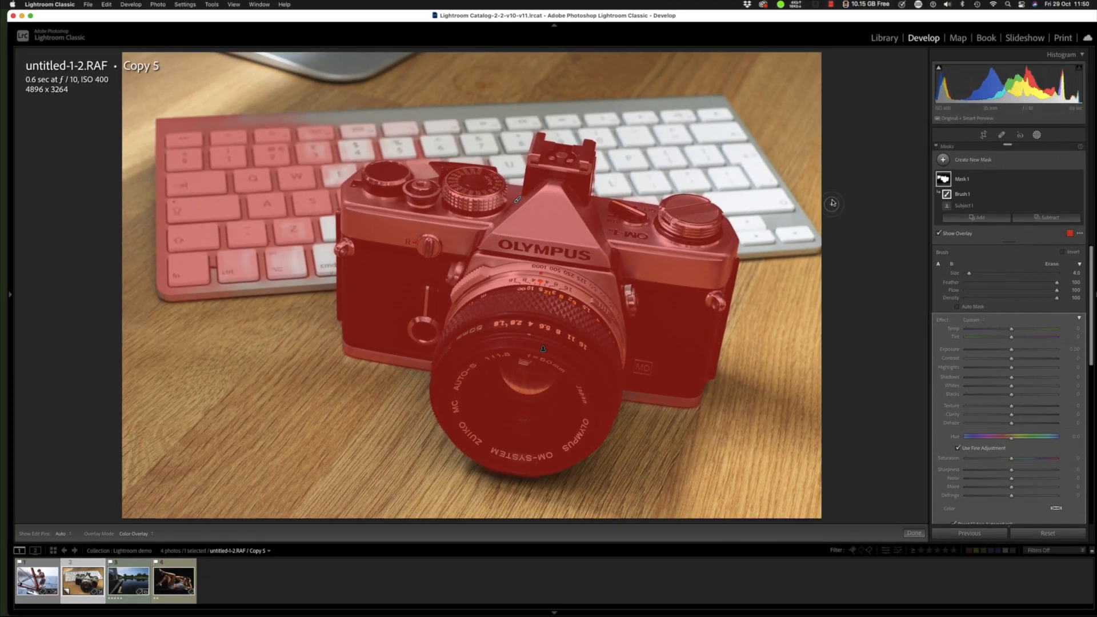
Step: Subtract the wrongly selected left part of the keyboard from the camera mask using a larger Brush
{"action": "left_click", "coordinate": [1045, 221]}
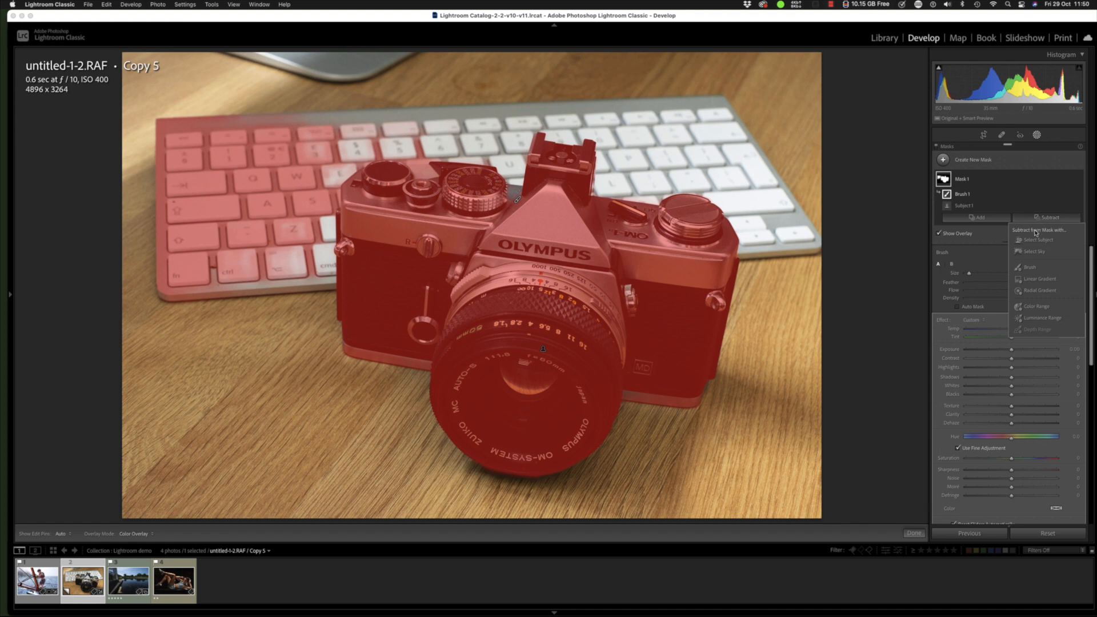
{"action": "left_click", "coordinate": [1025, 263]}
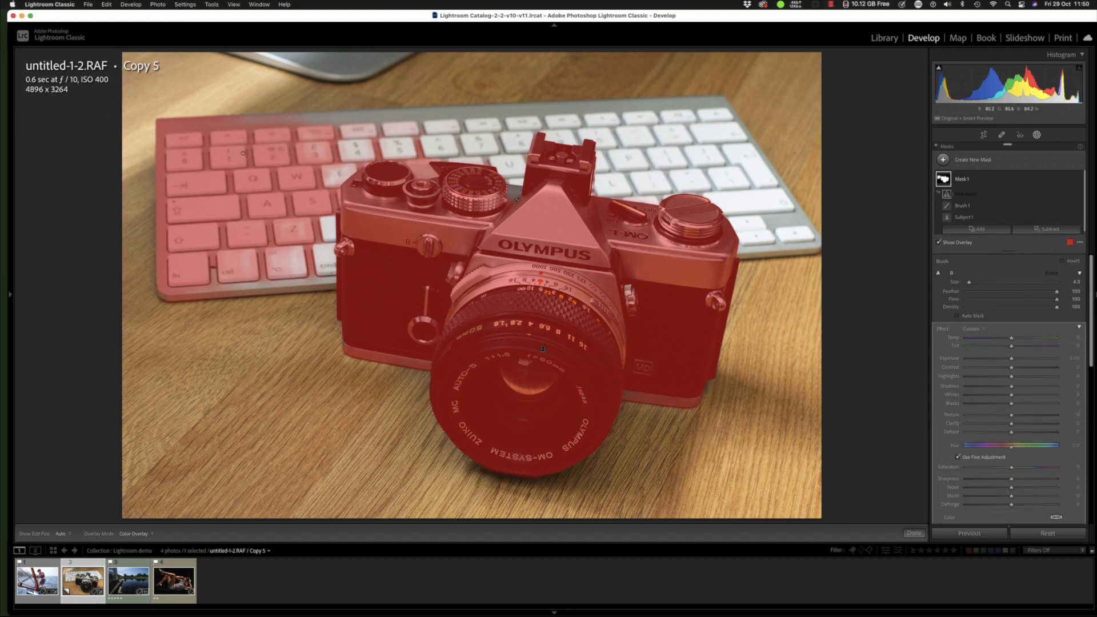
{"action": "scroll", "coordinate": [238, 150], "scroll_direction": "up", "scroll_amount": 4}
{"action": "mouse_move", "coordinate": [205, 135]}
{"action": "left_mouse_down"}
{"action": "mouse_move", "coordinate": [184, 173]}
{"action": "mouse_move", "coordinate": [170, 141]}
{"action": "mouse_move", "coordinate": [208, 149]}
{"action": "mouse_move", "coordinate": [227, 134]}
{"action": "mouse_move", "coordinate": [192, 121]}
{"action": "mouse_move", "coordinate": [331, 133]}
{"action": "mouse_move", "coordinate": [284, 154]}
{"action": "mouse_move", "coordinate": [257, 211]}
{"action": "mouse_move", "coordinate": [278, 209]}
{"action": "mouse_move", "coordinate": [235, 235]}
{"action": "mouse_move", "coordinate": [185, 236]}
{"action": "mouse_move", "coordinate": [157, 251]}
{"action": "left_mouse_up"}
{"action": "mouse_move", "coordinate": [240, 263]}
{"action": "left_mouse_down"}
{"action": "mouse_move", "coordinate": [300, 206]}
{"action": "mouse_move", "coordinate": [309, 269]}
{"action": "mouse_move", "coordinate": [323, 200]}
{"action": "mouse_move", "coordinate": [288, 192]}
{"action": "mouse_move", "coordinate": [206, 127]}
{"action": "left_mouse_up"}
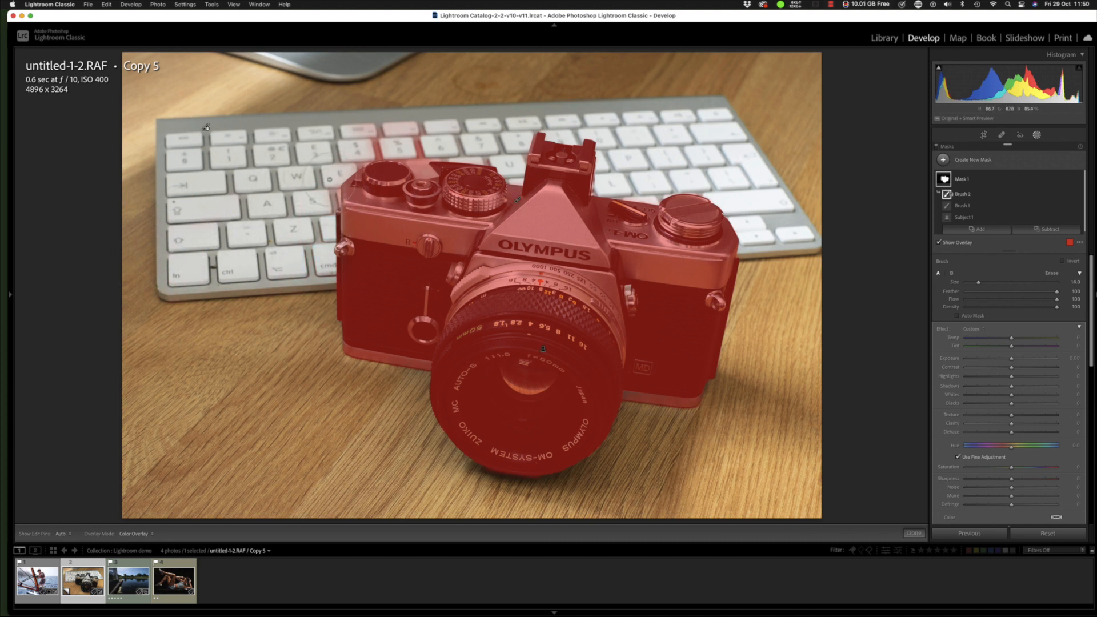
{"action": "key", "text": "Escape"}
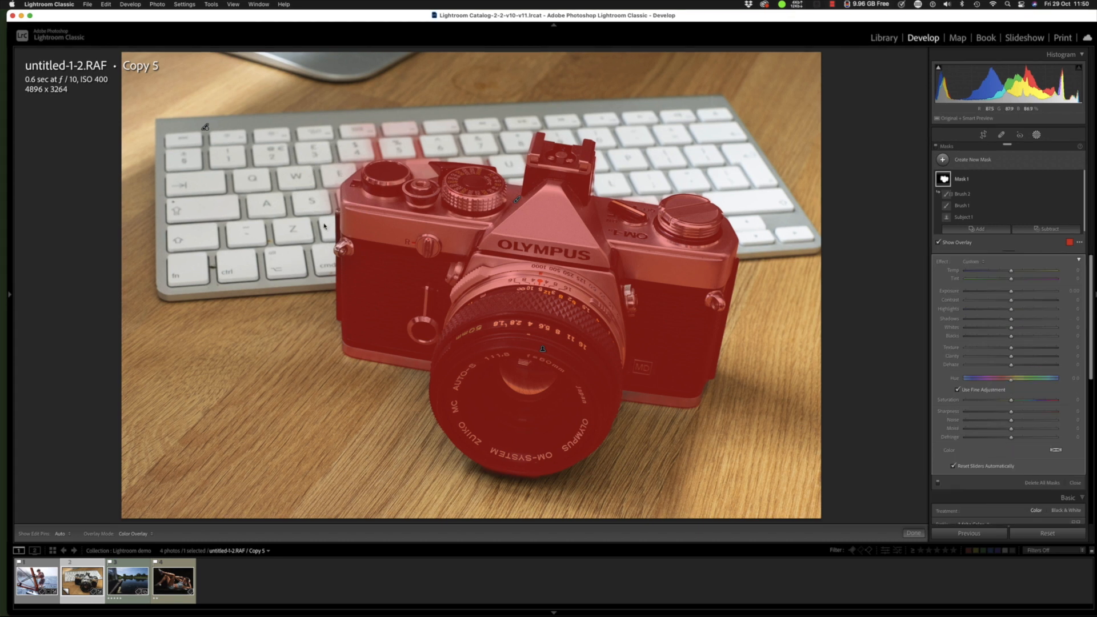
Step: Subtract the leftover keyboard areas along the camera's upper left edge from the mask with a size 4 Brush, refining the edge
{"action": "key", "text": "super+equal"}
{"action": "key", "text": "super+equal"}
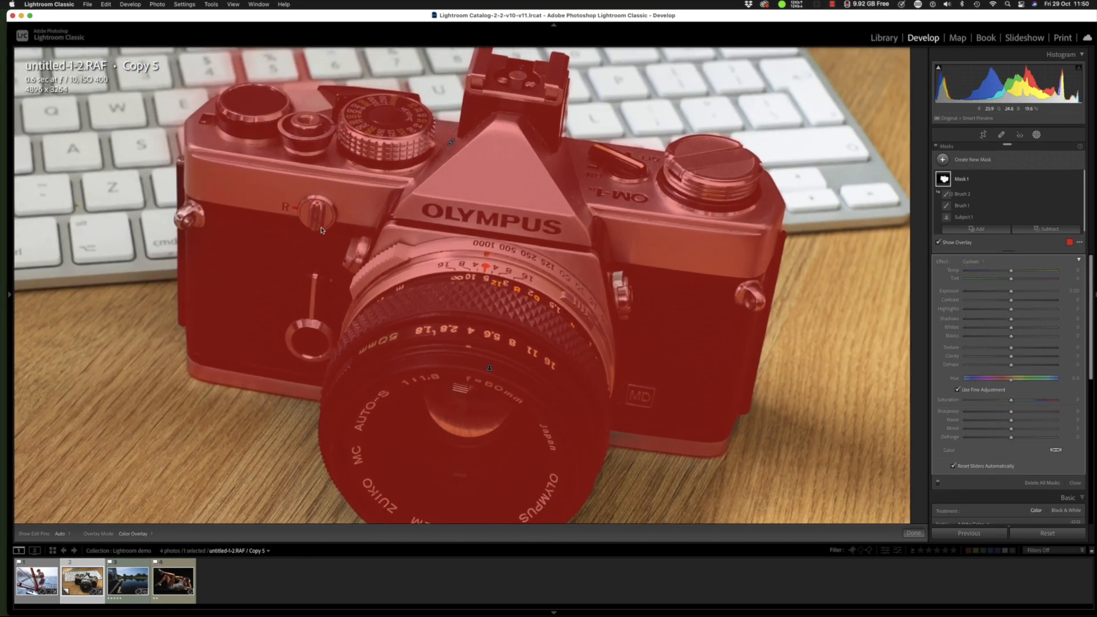
{"action": "scroll", "coordinate": [349, 260], "scroll_direction": "left", "scroll_amount": 5}
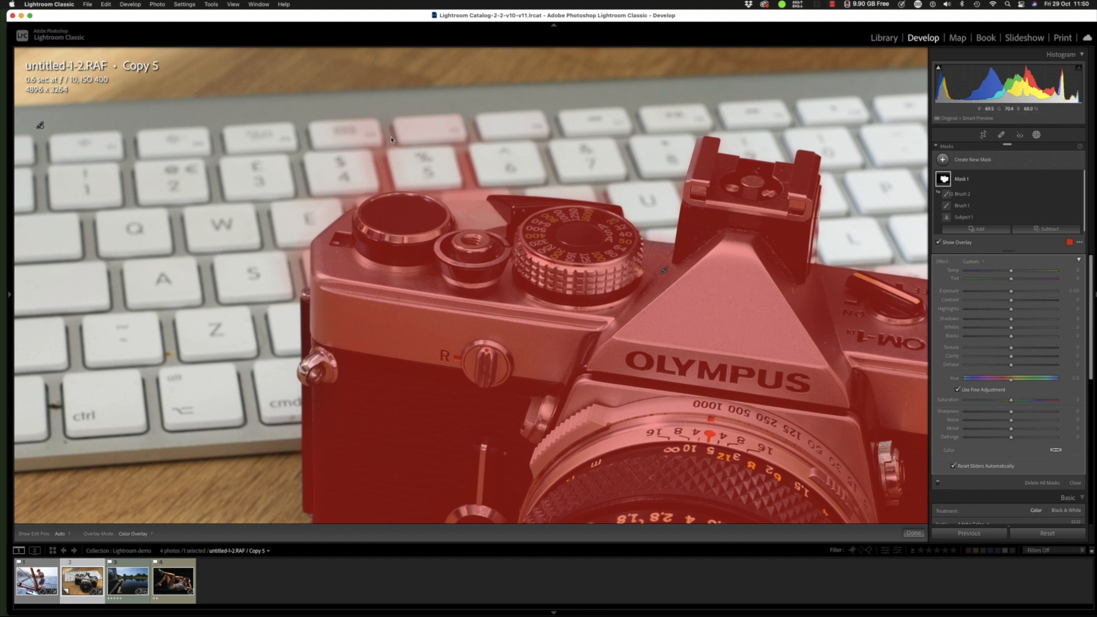
{"action": "left_click", "coordinate": [1043, 229]}
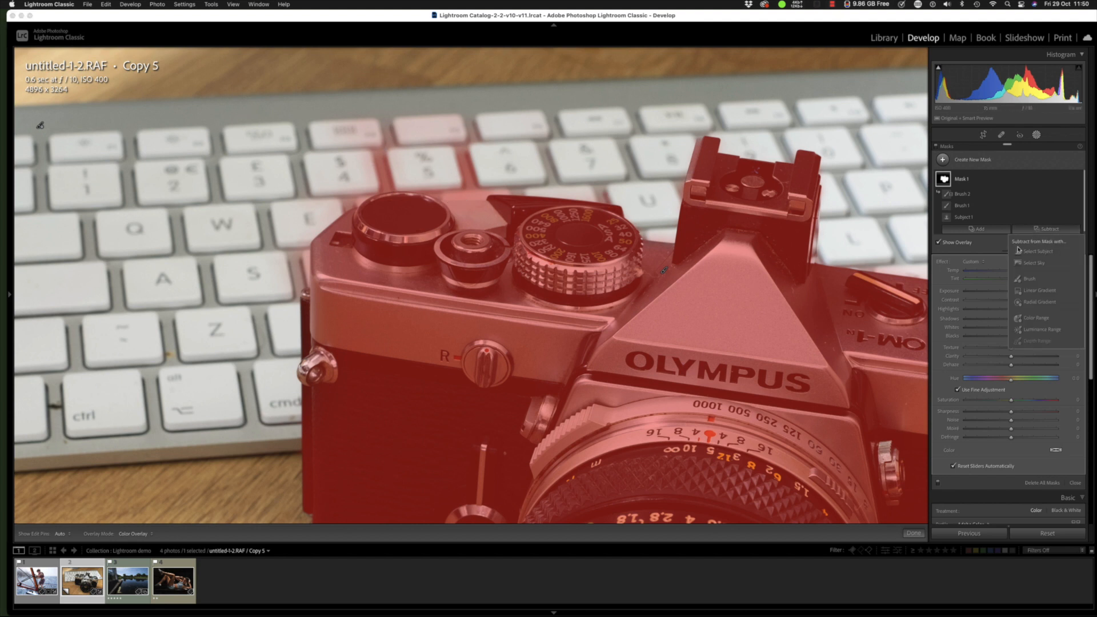
{"action": "left_click", "coordinate": [1028, 279]}
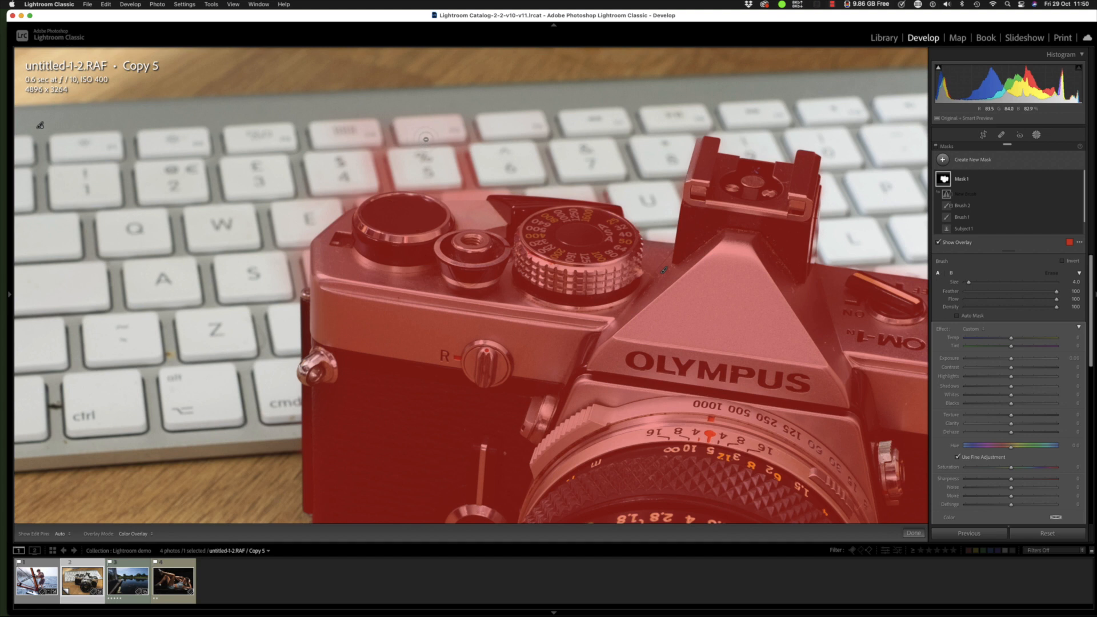
{"action": "mouse_move", "coordinate": [443, 124]}
{"action": "left_mouse_down"}
{"action": "mouse_move", "coordinate": [468, 124]}
{"action": "mouse_move", "coordinate": [447, 140]}
{"action": "mouse_move", "coordinate": [308, 124]}
{"action": "mouse_move", "coordinate": [292, 136]}
{"action": "mouse_move", "coordinate": [339, 163]}
{"action": "mouse_move", "coordinate": [477, 165]}
{"action": "mouse_move", "coordinate": [485, 175]}
{"action": "mouse_move", "coordinate": [341, 187]}
{"action": "mouse_move", "coordinate": [346, 203]}
{"action": "mouse_move", "coordinate": [302, 197]}
{"action": "left_mouse_up"}
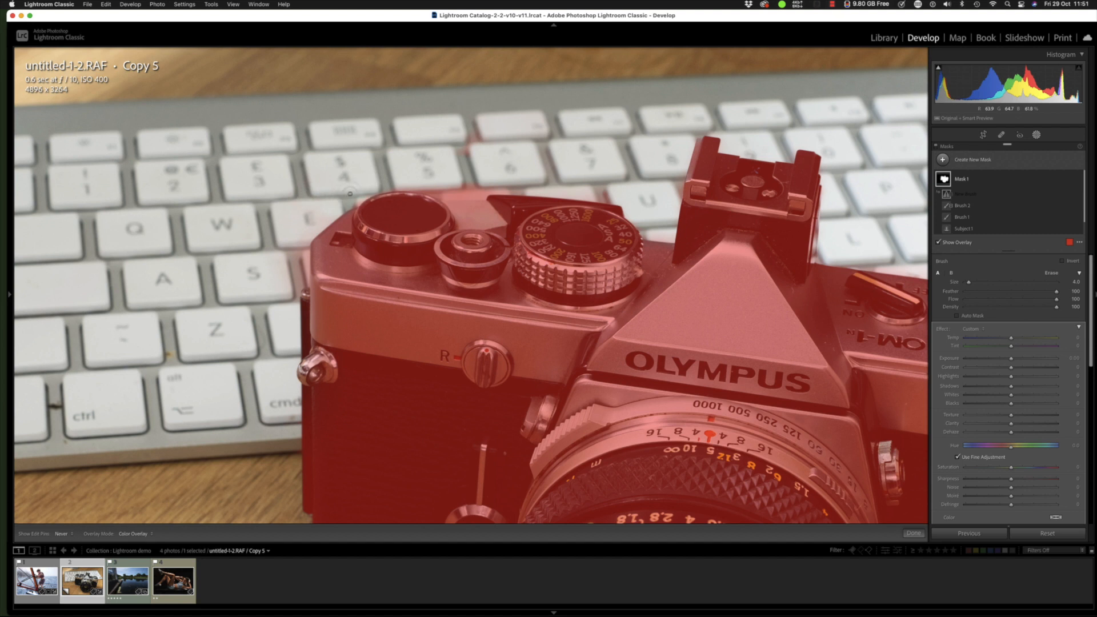
{"action": "mouse_move", "coordinate": [403, 180]}
{"action": "left_mouse_down"}
{"action": "mouse_move", "coordinate": [454, 199]}
{"action": "mouse_move", "coordinate": [507, 186]}
{"action": "left_mouse_up"}
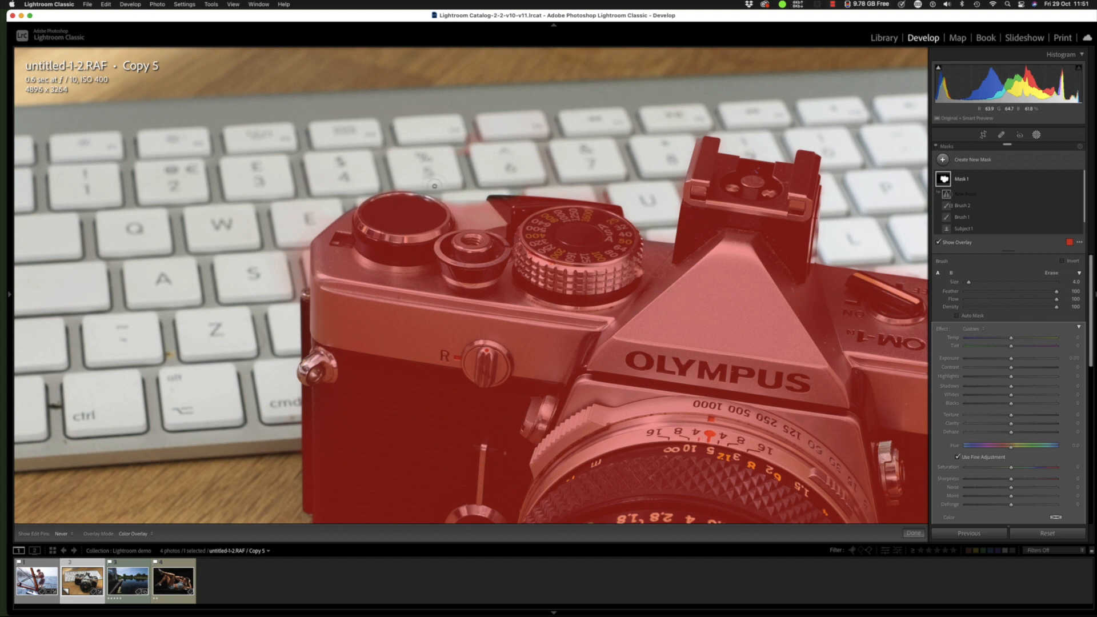
{"action": "left_click_drag", "start_coordinate": [441, 191], "coordinate": [468, 211]}
{"action": "key", "text": "alt"}
{"action": "key", "text": "h"}
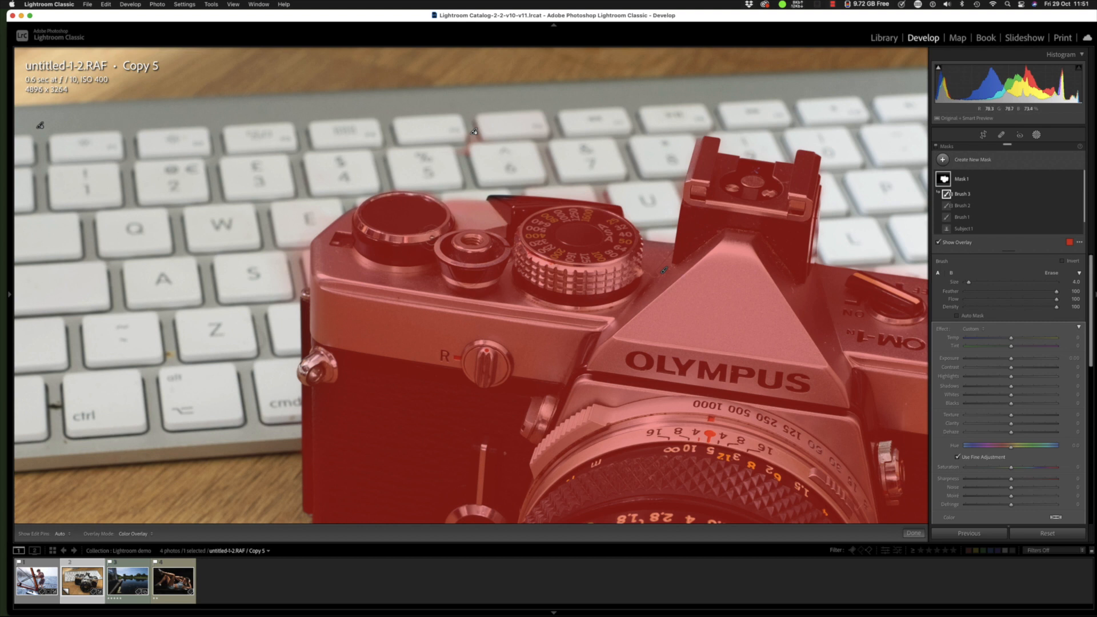
Step: Set the camera mask's Highlights to 50, Shadows 57, Texture 60, Clarity 75, Dehaze 21 and Sharpness 57, and compare with the original
{"action": "key", "text": "z"}
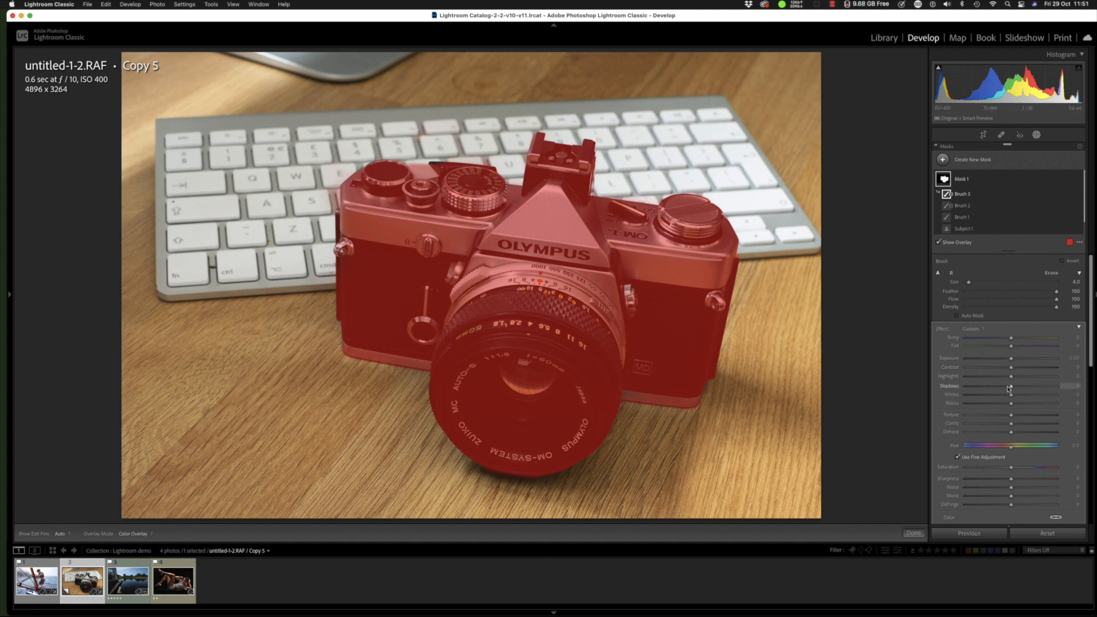
{"action": "left_click_drag", "start_coordinate": [1011, 391], "coordinate": [1032, 418]}
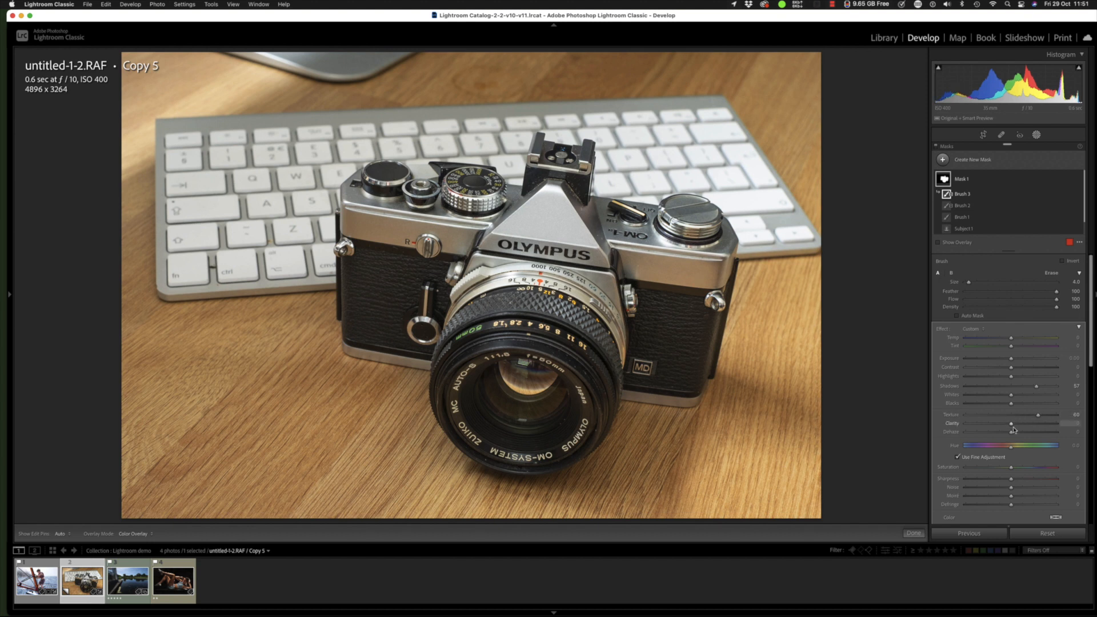
{"action": "mouse_move", "coordinate": [1012, 429]}
{"action": "left_mouse_down"}
{"action": "mouse_move", "coordinate": [1046, 424]}
{"action": "mouse_move", "coordinate": [1023, 436]}
{"action": "left_mouse_up"}
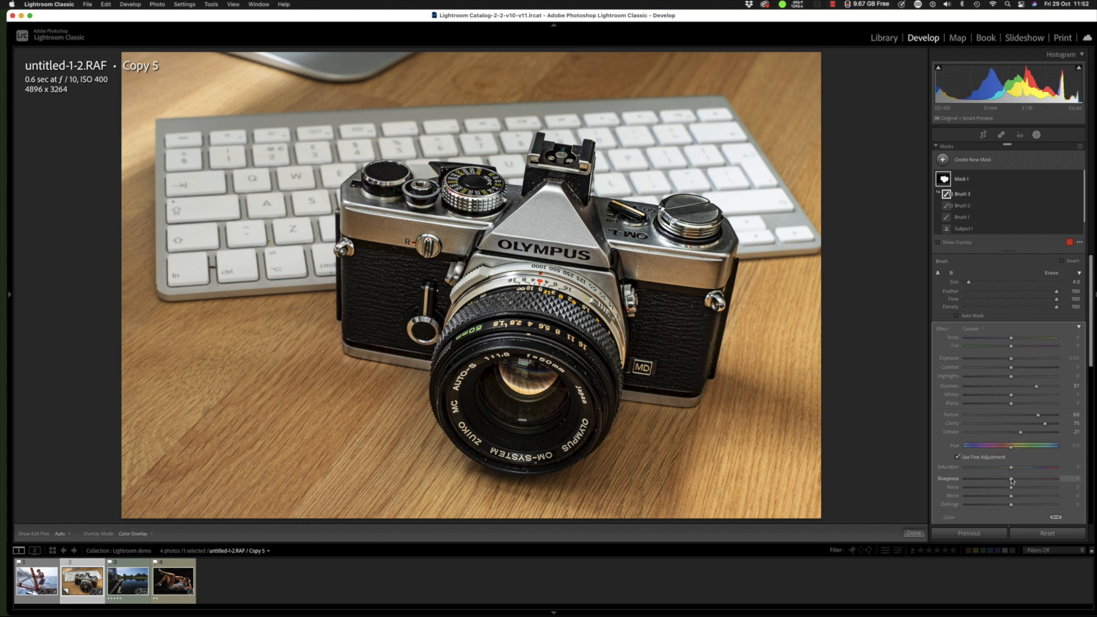
{"action": "left_click_drag", "start_coordinate": [1012, 481], "coordinate": [1036, 480]}
{"action": "left_click_drag", "start_coordinate": [1011, 378], "coordinate": [1035, 378]}
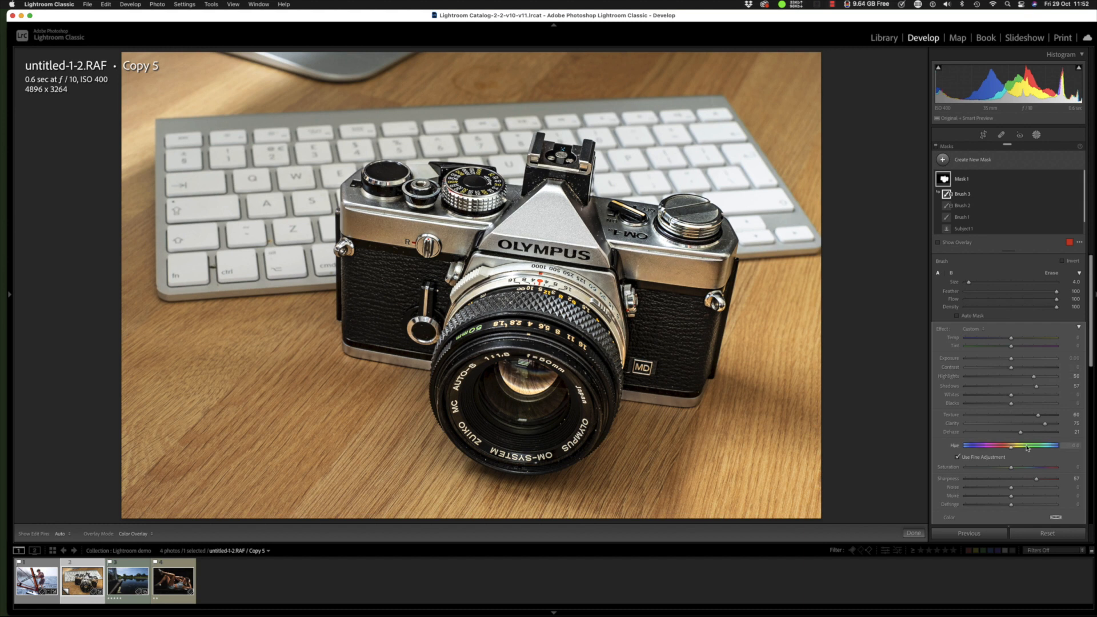
{"action": "key", "text": "backslash"}
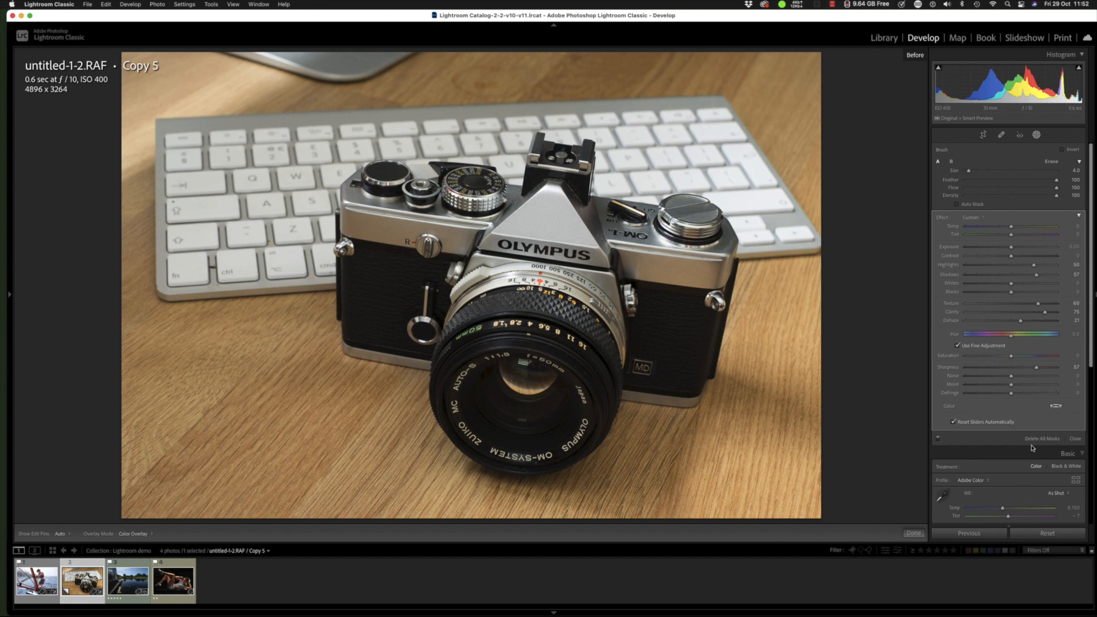
{"action": "key", "text": "backslash"}
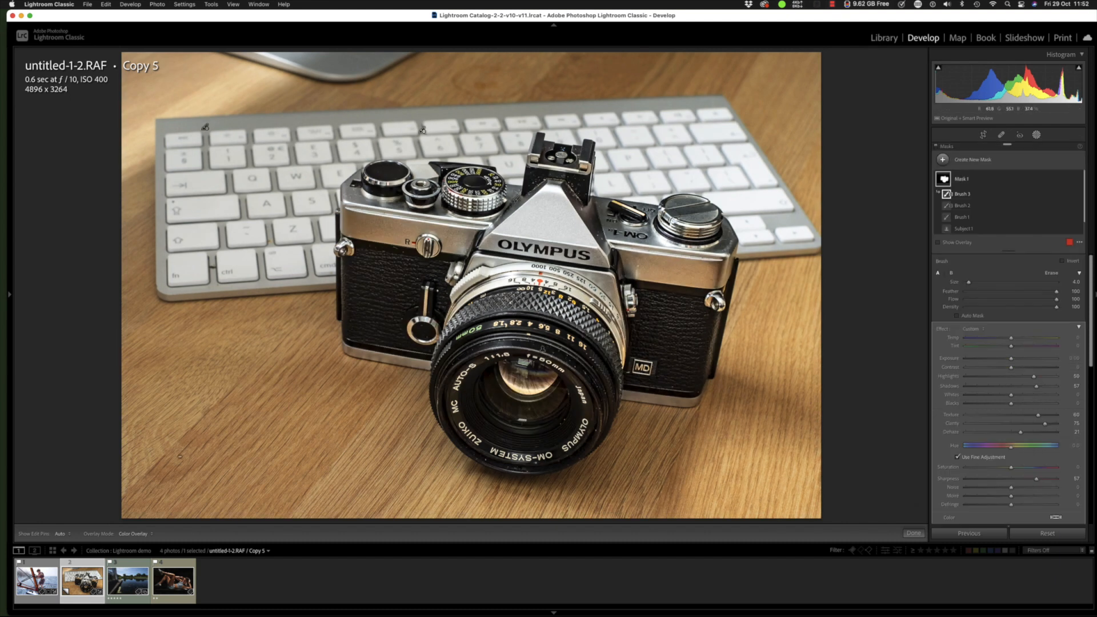
Step: Open the Wisley.RAF pond photo and mask its sky with Select Sky
{"action": "left_click", "coordinate": [123, 588]}
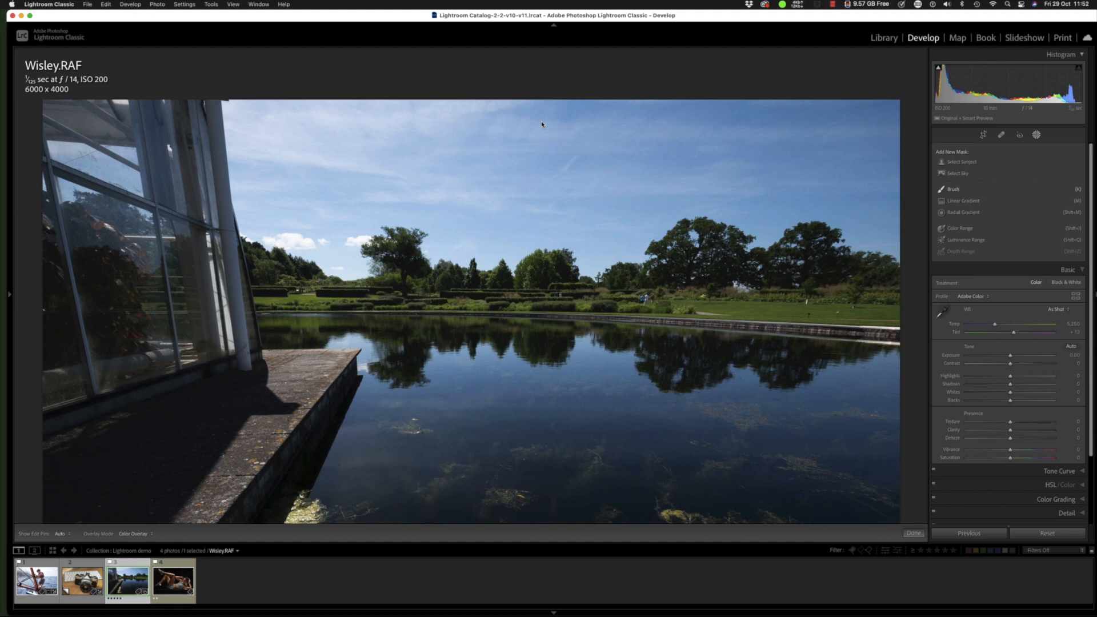
{"action": "left_click", "coordinate": [1036, 135]}
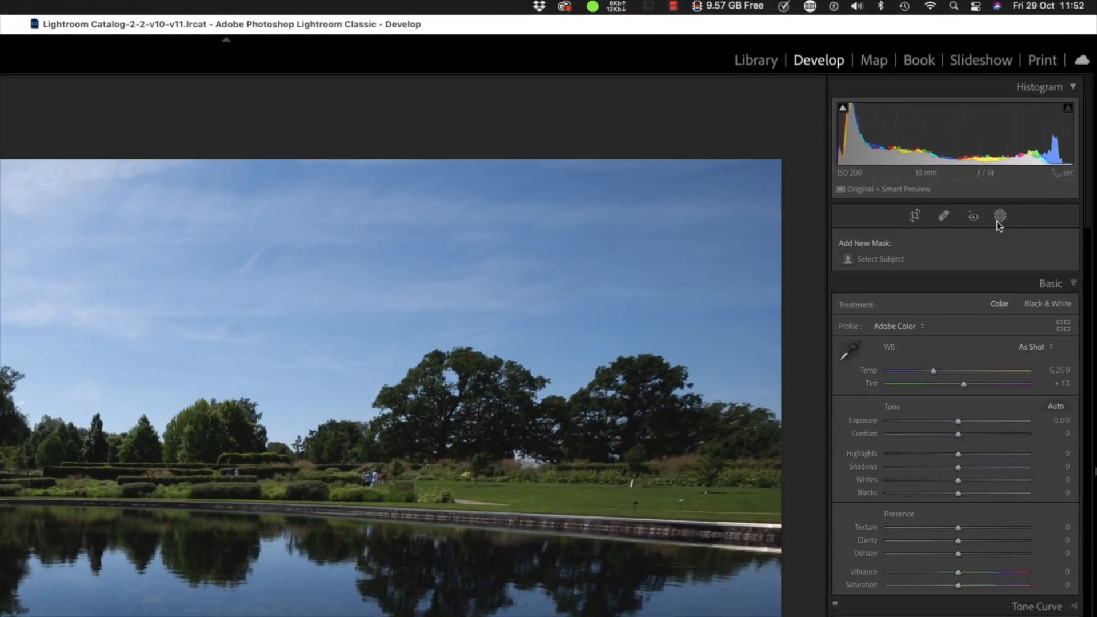
{"action": "left_click", "coordinate": [997, 224]}
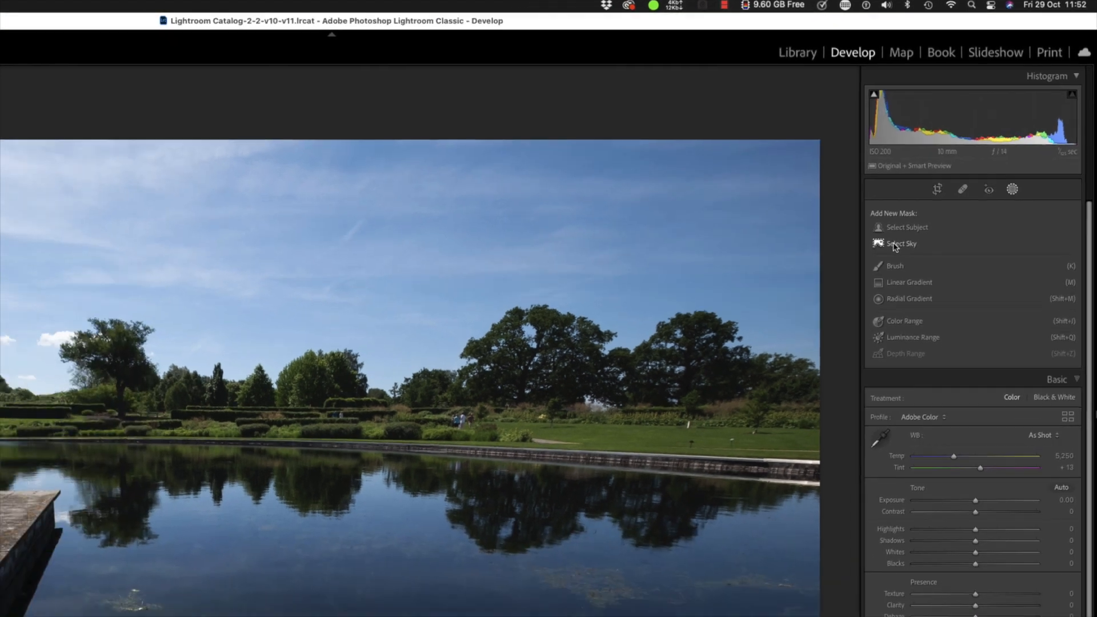
{"action": "left_click", "coordinate": [860, 288]}
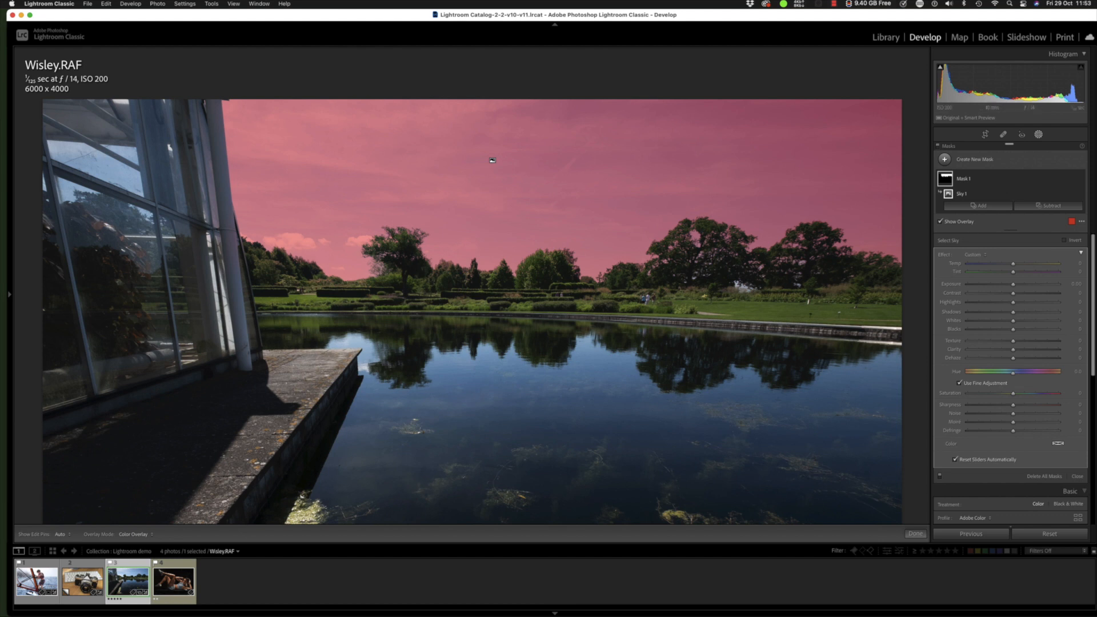
Step: Add a Color Range sampled from the sky seen through the glasshouse to the sky mask, with Refine set to 12
{"action": "left_click", "coordinate": [978, 207]}
{"action": "left_click", "coordinate": [976, 207]}
{"action": "left_click", "coordinate": [979, 205]}
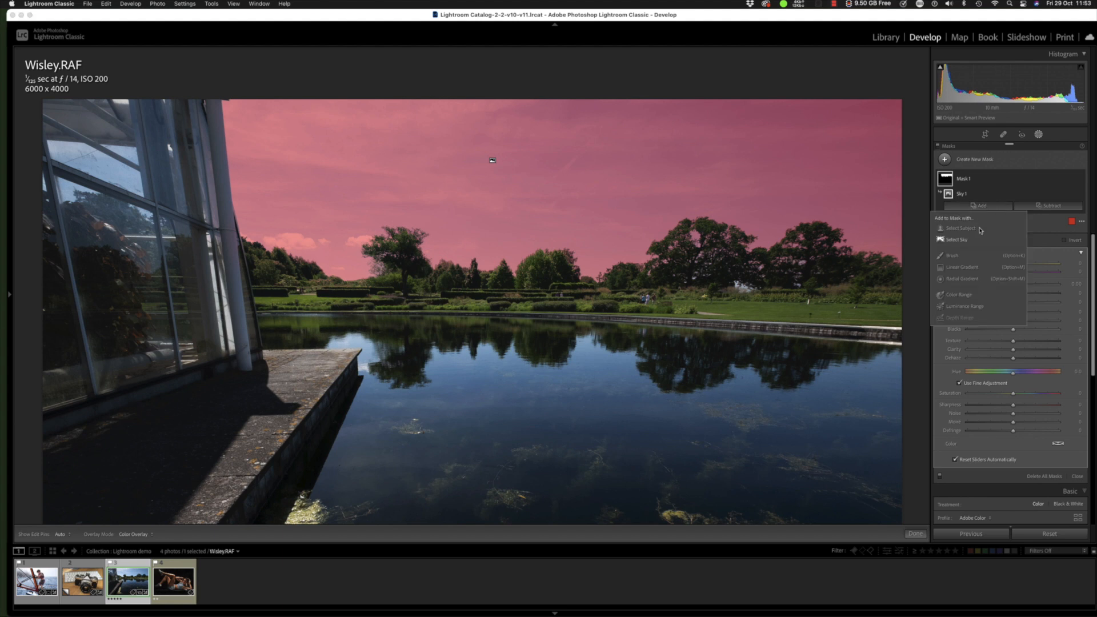
{"action": "left_click", "coordinate": [954, 296]}
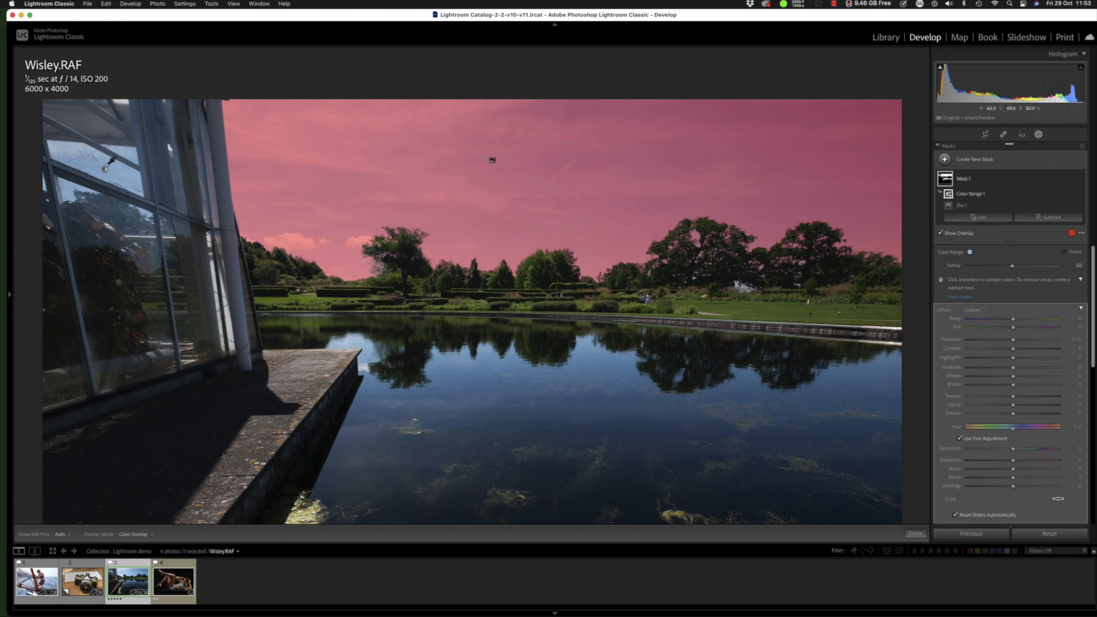
{"action": "left_click", "coordinate": [107, 166]}
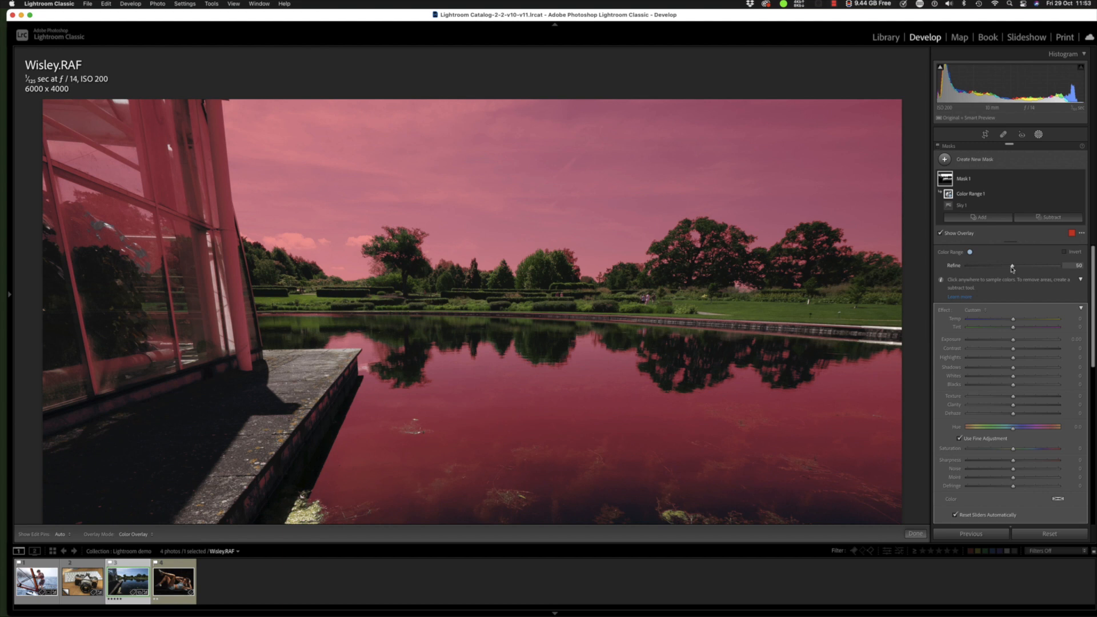
{"action": "left_click_drag", "start_coordinate": [1012, 267], "coordinate": [971, 268]}
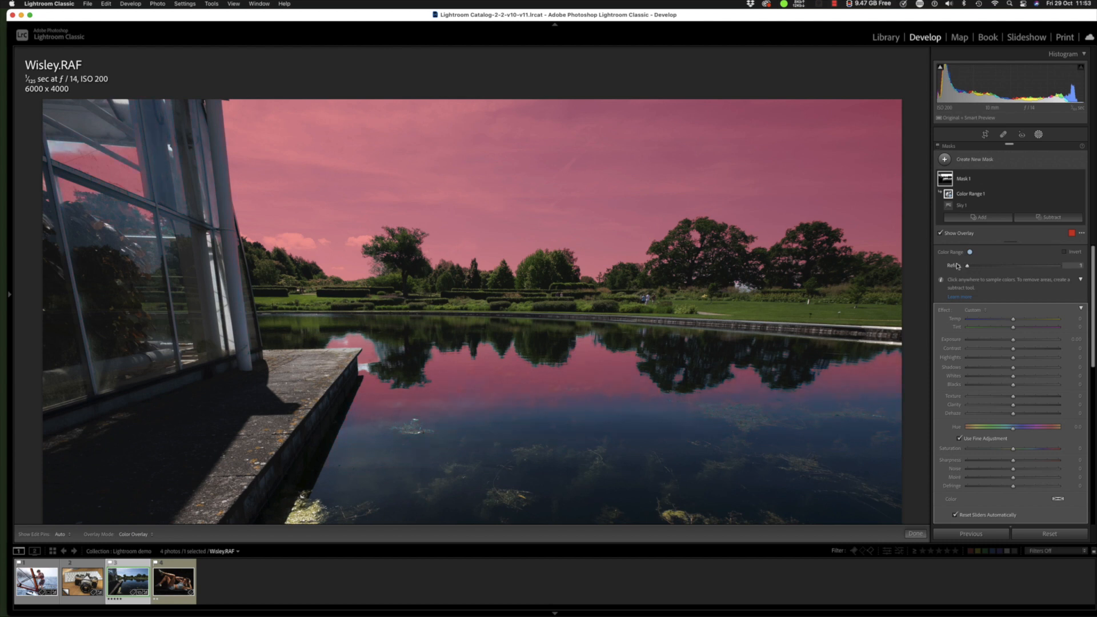
{"action": "left_click_drag", "start_coordinate": [968, 265], "coordinate": [977, 266]}
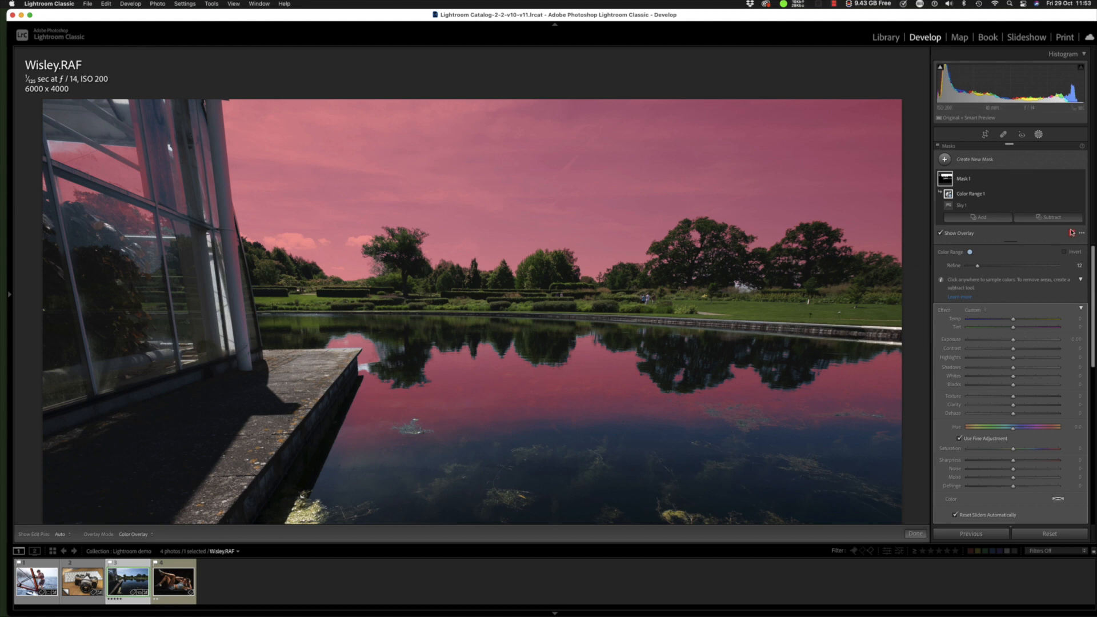
Step: Subtract the glasshouse frame and the pond's sky reflection from the sky mask with a Brush, enlarging it to size 17 for the water
{"action": "left_click", "coordinate": [1049, 220]}
{"action": "left_click", "coordinate": [1037, 268]}
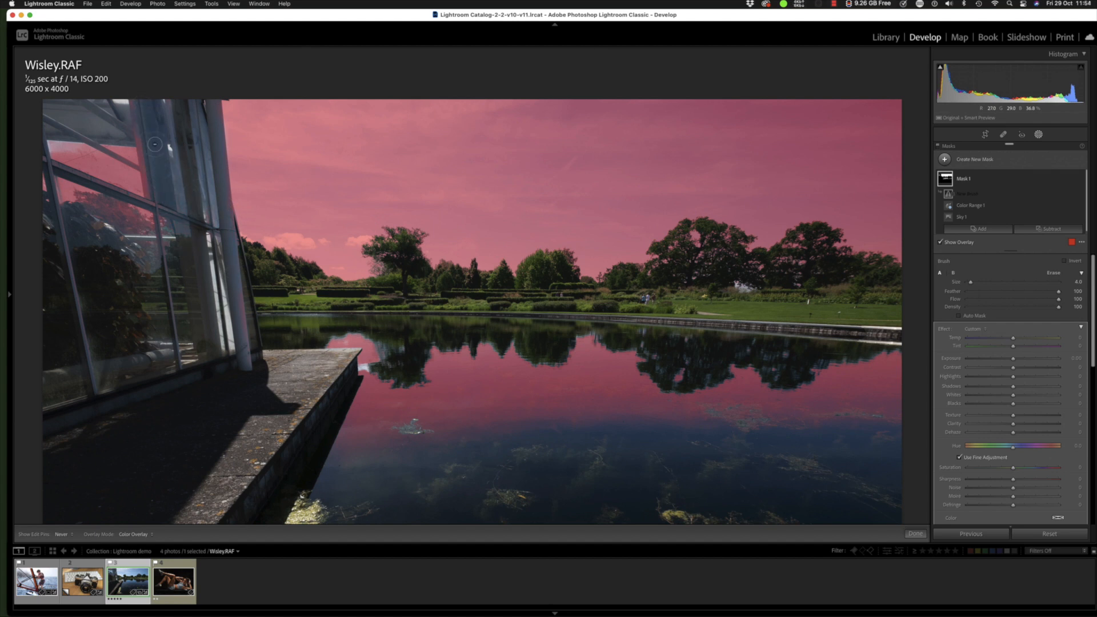
{"action": "left_click_drag", "start_coordinate": [165, 210], "coordinate": [122, 224]}
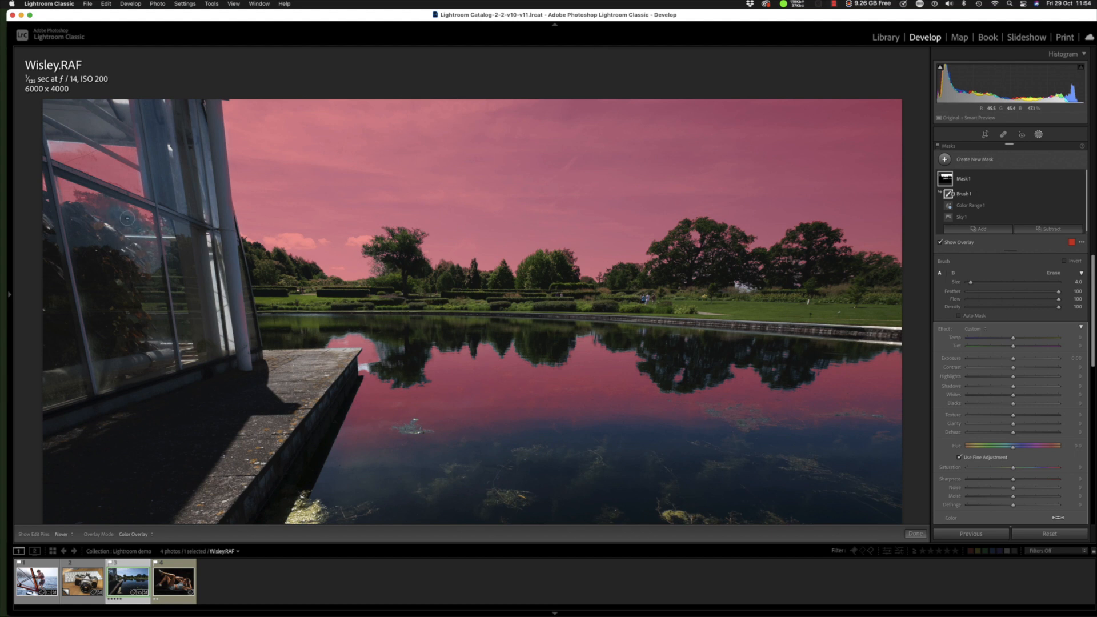
{"action": "key", "text": "h"}
{"action": "key", "text": "bracketright"}
{"action": "scroll", "coordinate": [354, 440], "scroll_direction": "up", "scroll_amount": 5}
{"action": "key", "text": "h"}
{"action": "left_click_drag", "start_coordinate": [428, 366], "coordinate": [874, 380]}
{"action": "mouse_move", "coordinate": [434, 372]}
{"action": "left_mouse_down"}
{"action": "mouse_move", "coordinate": [503, 423]}
{"action": "mouse_move", "coordinate": [284, 431]}
{"action": "mouse_move", "coordinate": [357, 407]}
{"action": "mouse_move", "coordinate": [379, 353]}
{"action": "mouse_move", "coordinate": [288, 354]}
{"action": "left_mouse_up"}
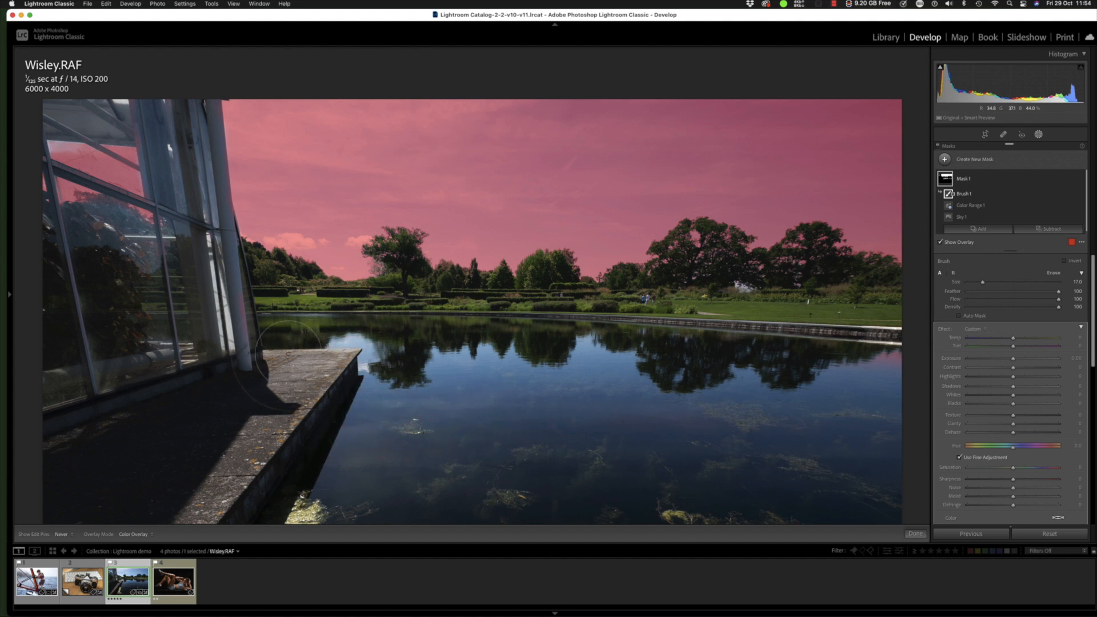
{"action": "key", "text": "h"}
Step: Hide the mask overlay and set the sky mask's Exposure to -0.49, Dehaze to 40 and Saturation to -33
{"action": "left_click", "coordinate": [940, 243]}
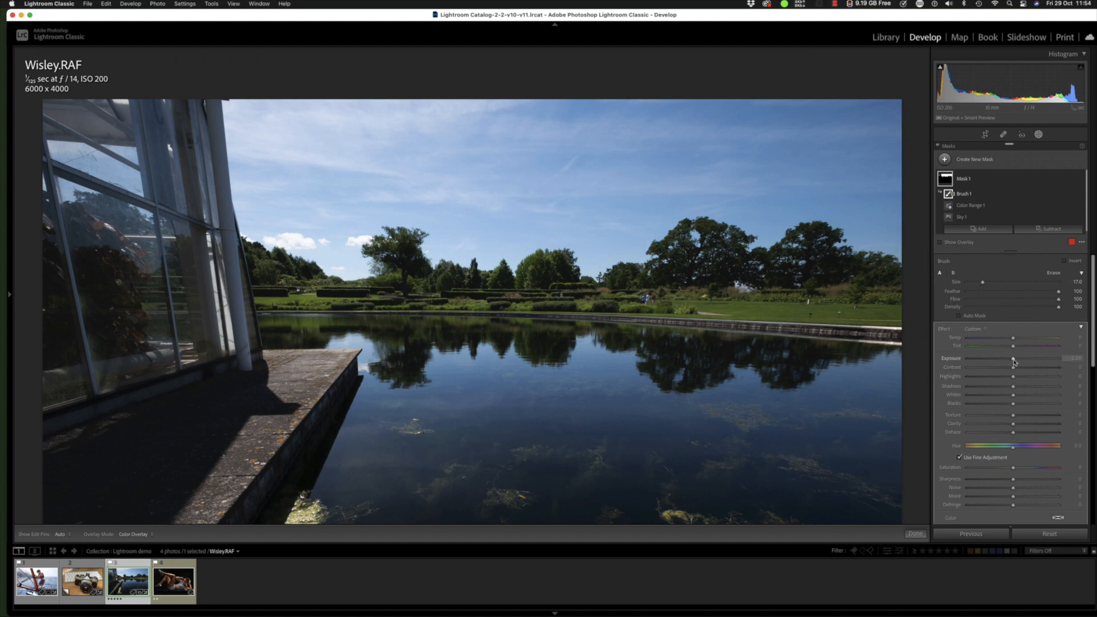
{"action": "left_click_drag", "start_coordinate": [1013, 361], "coordinate": [1008, 364]}
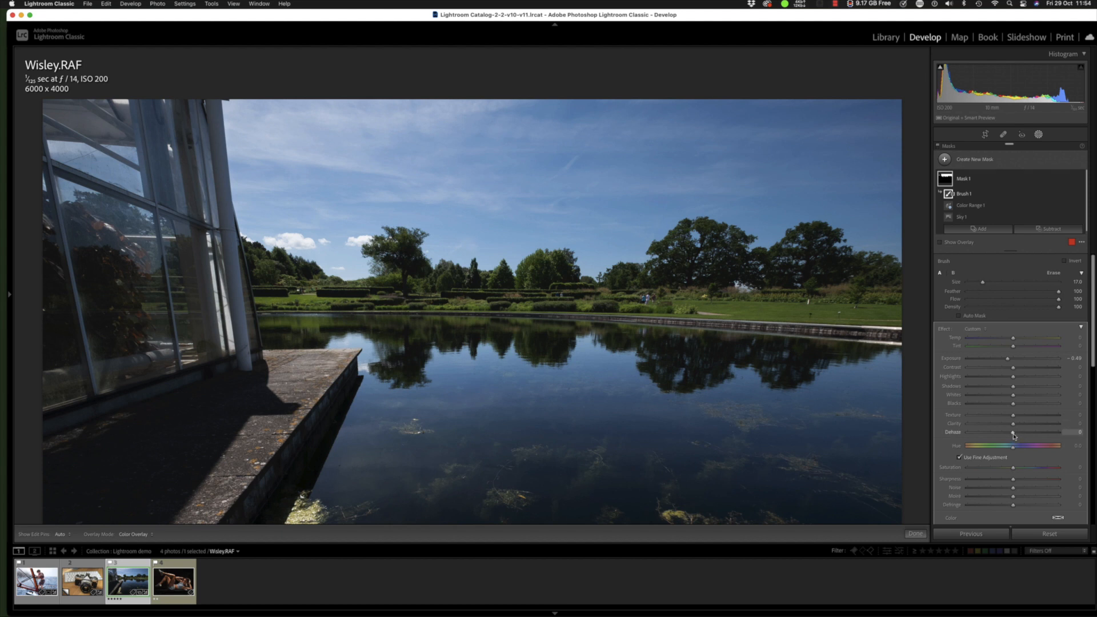
{"action": "left_click_drag", "start_coordinate": [1014, 435], "coordinate": [1029, 433]}
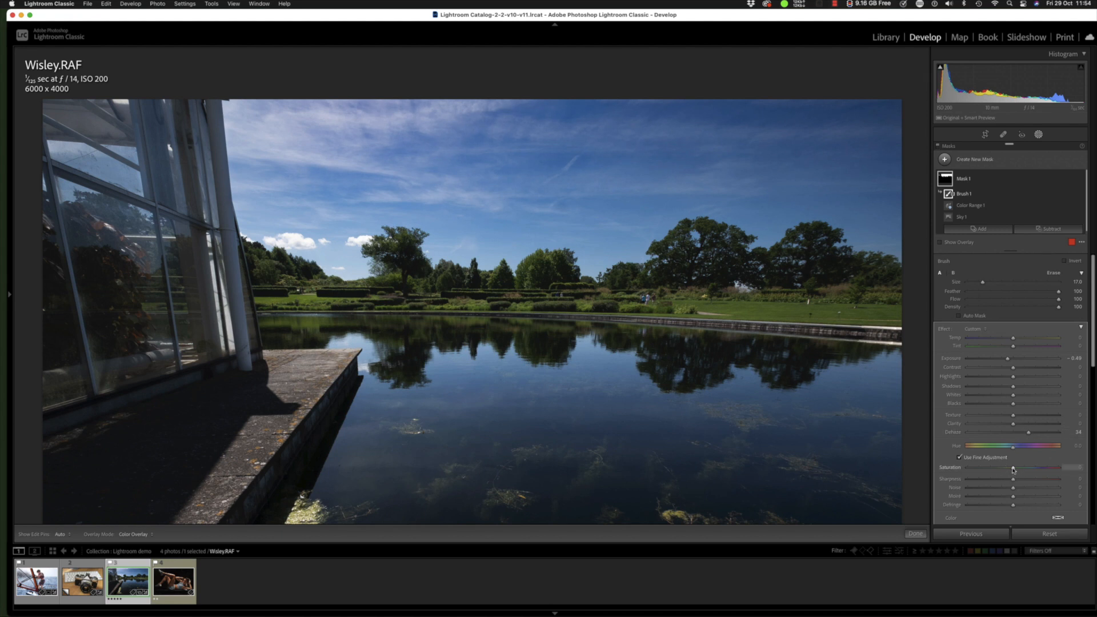
{"action": "left_click_drag", "start_coordinate": [1011, 470], "coordinate": [997, 469]}
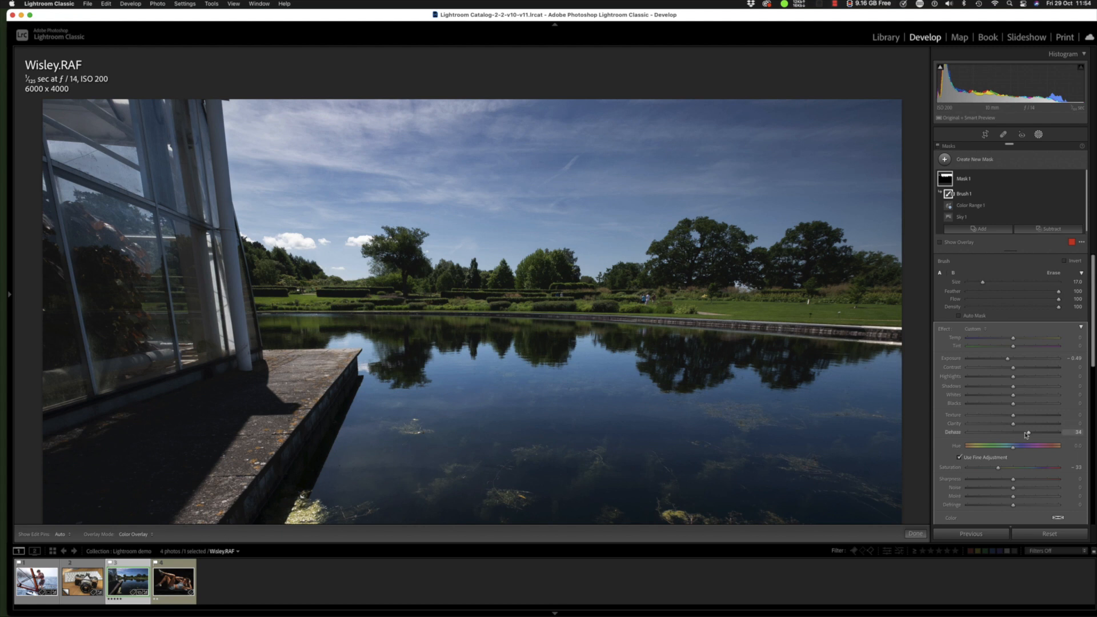
{"action": "left_click_drag", "start_coordinate": [1029, 436], "coordinate": [1032, 437]}
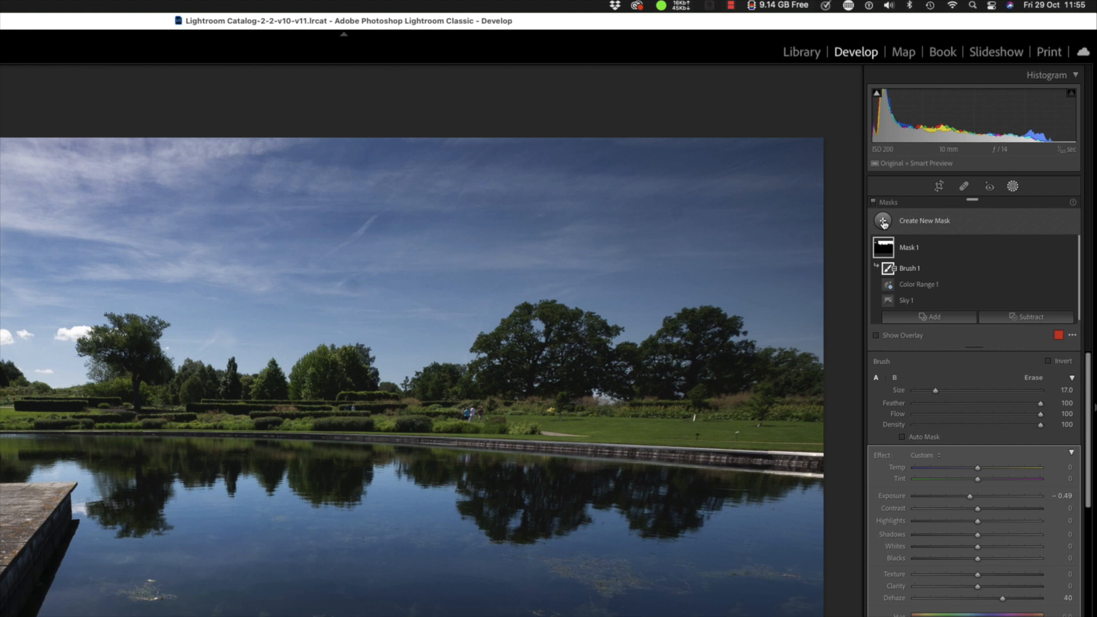
Step: Create a second mask with Select Sky and invert it to cover the pond, trees and building
{"action": "left_click", "coordinate": [884, 224]}
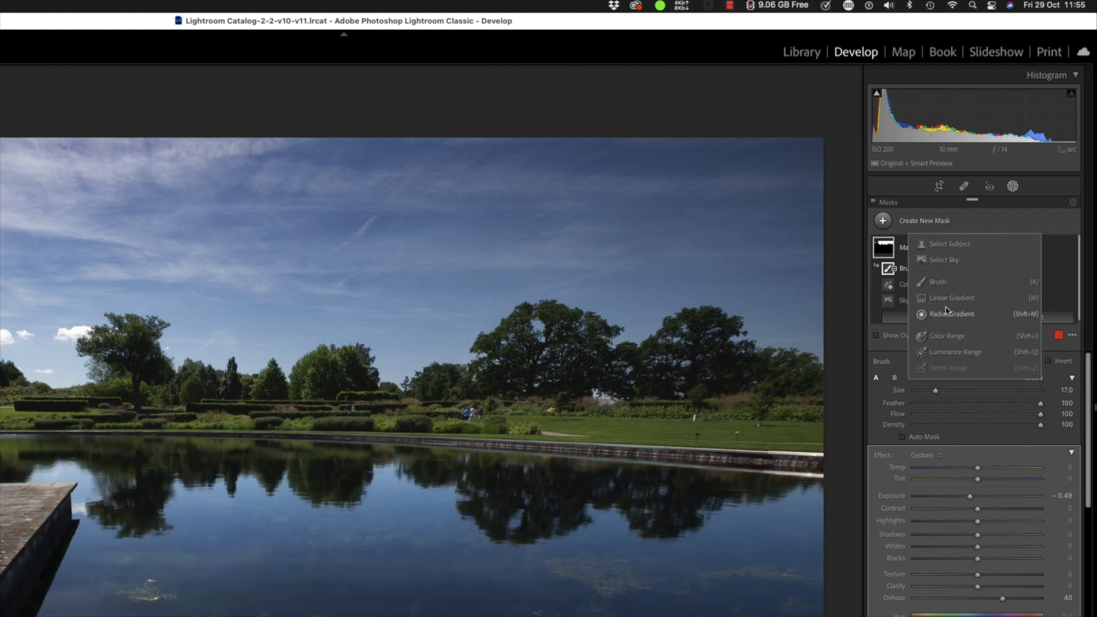
{"action": "left_click", "coordinate": [945, 263]}
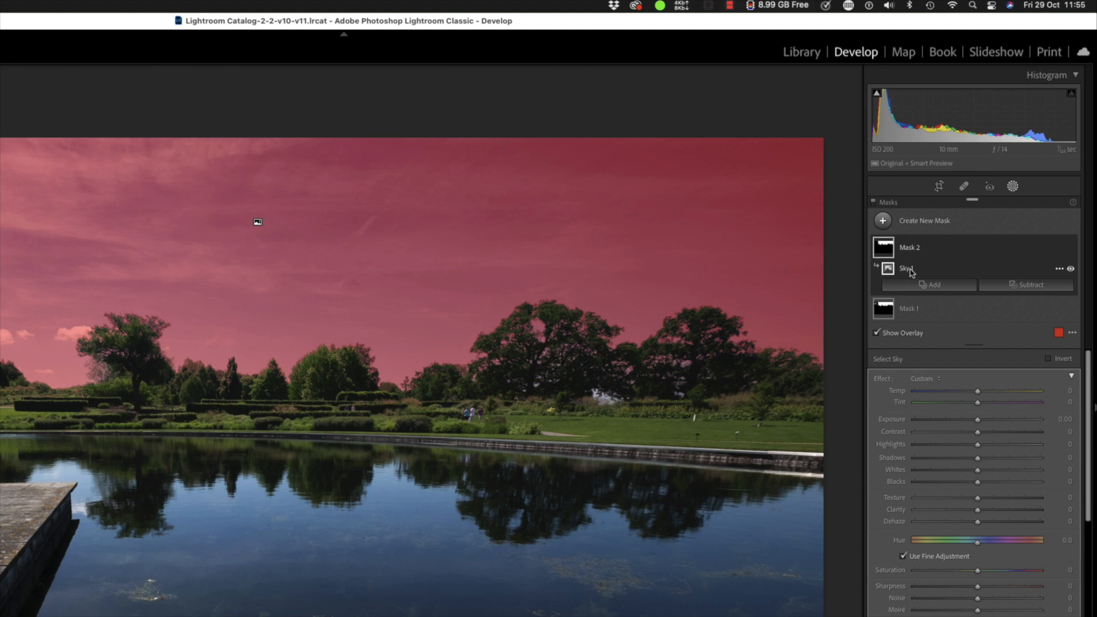
{"action": "left_click", "coordinate": [1060, 270]}
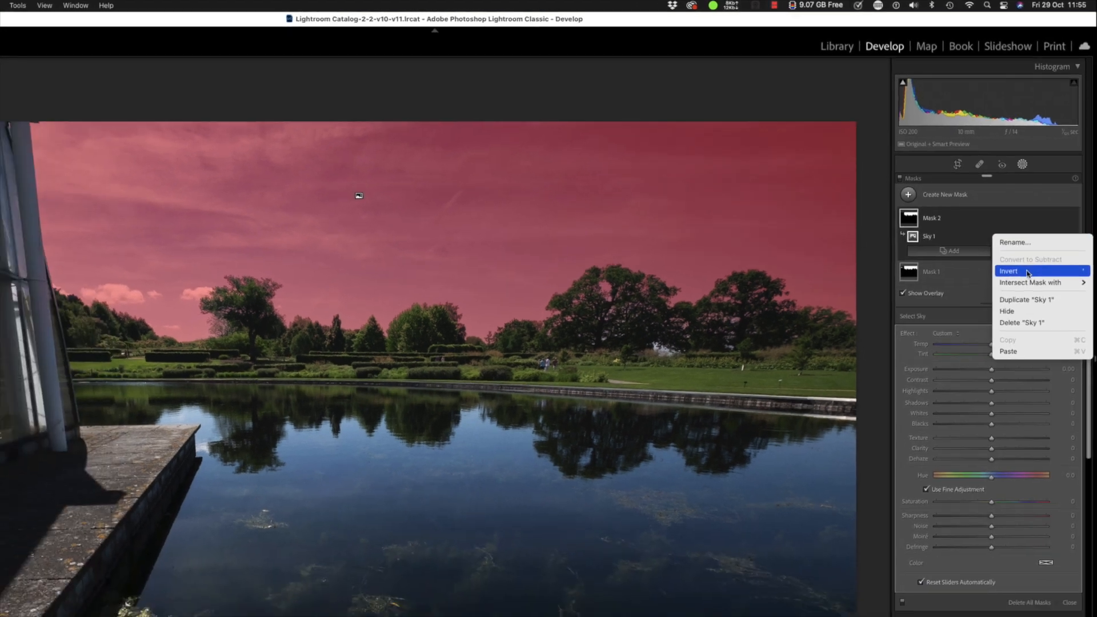
{"action": "left_click", "coordinate": [1027, 307]}
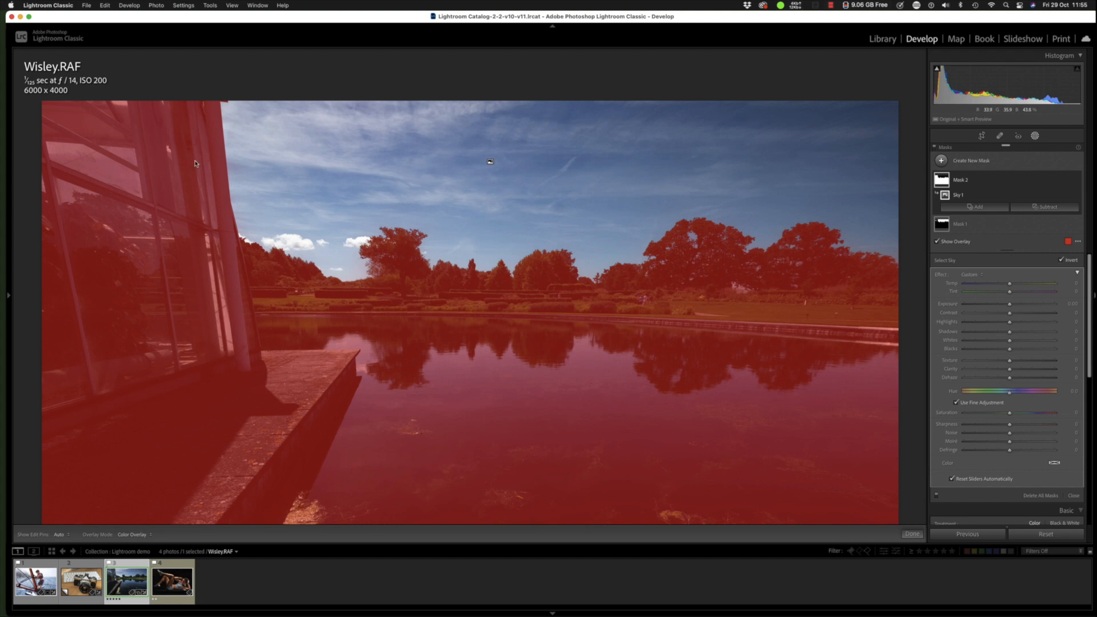
Step: Subtract a Color Range sampled from the sky behind the glasshouse panes from the inverted mask, with Refine set to 31
{"action": "left_click", "coordinate": [1039, 207]}
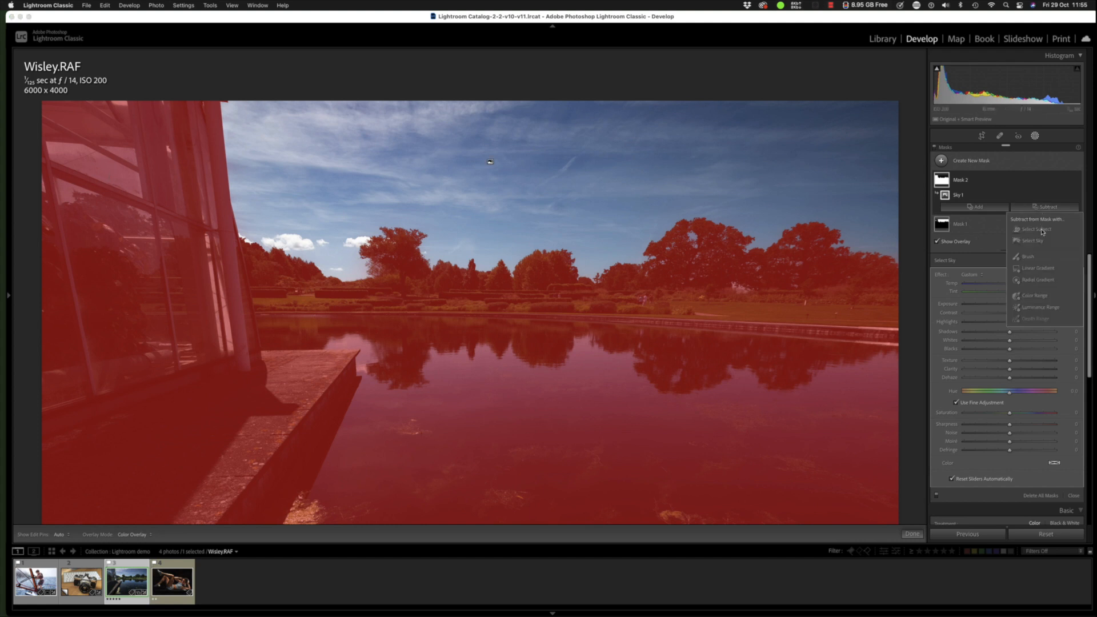
{"action": "left_click", "coordinate": [1031, 296]}
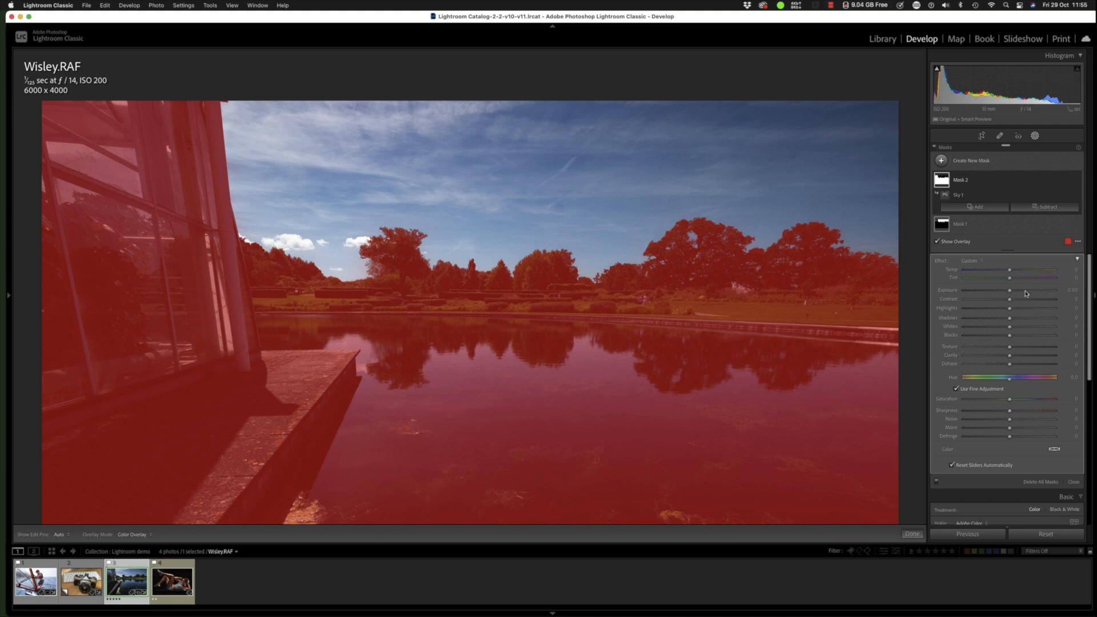
{"action": "left_click", "coordinate": [99, 167]}
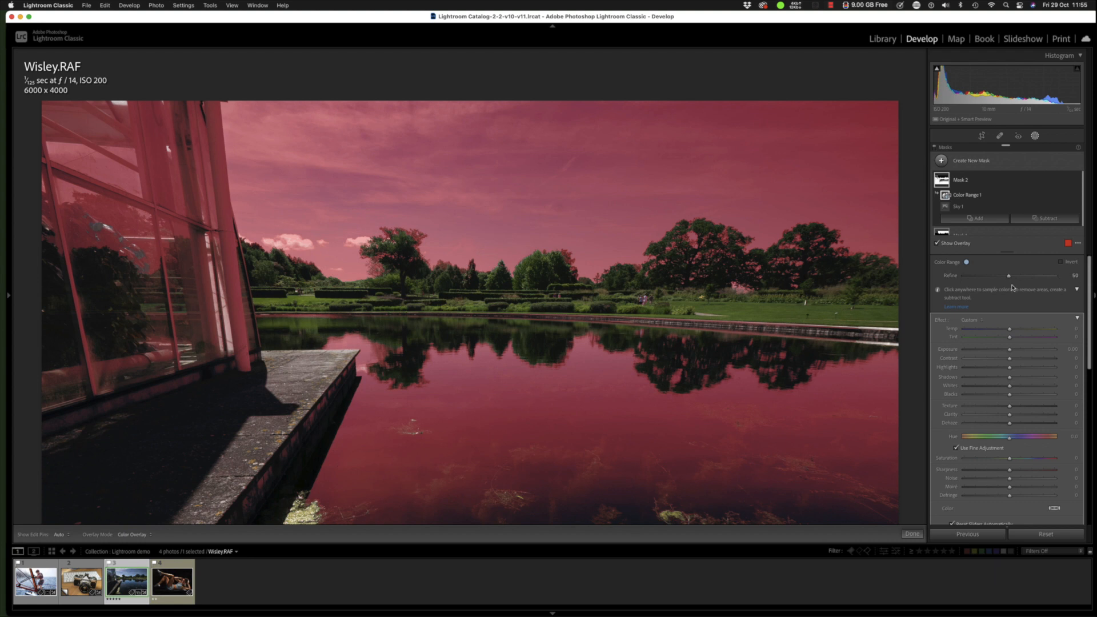
{"action": "left_click_drag", "start_coordinate": [1009, 277], "coordinate": [986, 278]}
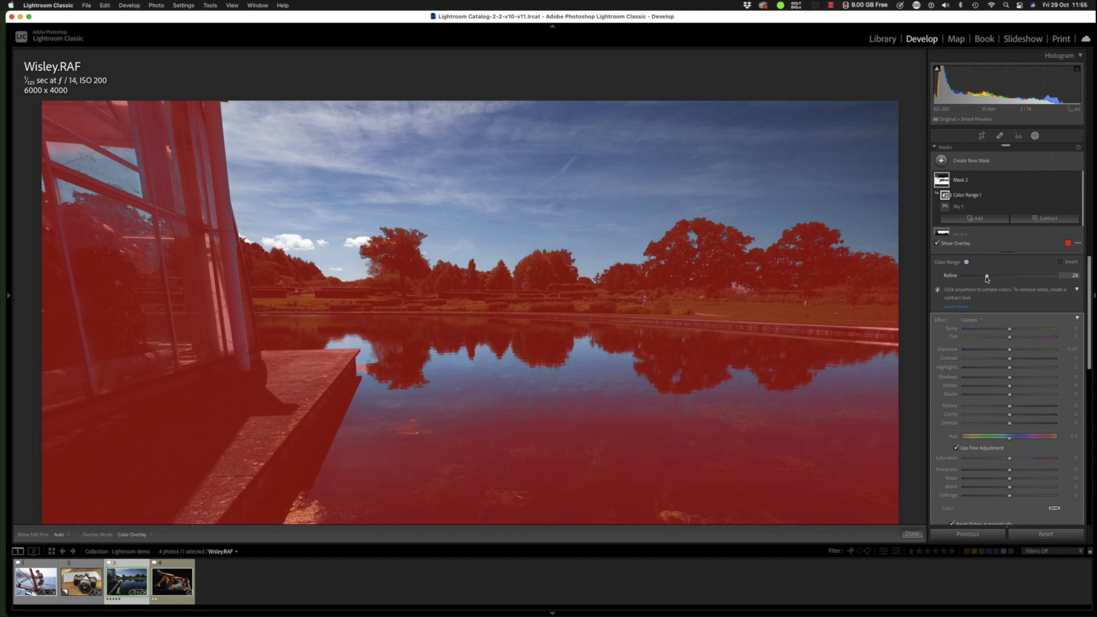
{"action": "left_click_drag", "start_coordinate": [987, 278], "coordinate": [992, 277]}
Step: Hide the overlay and set the foreground mask's Exposure to about 0.5, Shadows to 30 and Saturation to 27
{"action": "left_click", "coordinate": [936, 245]}
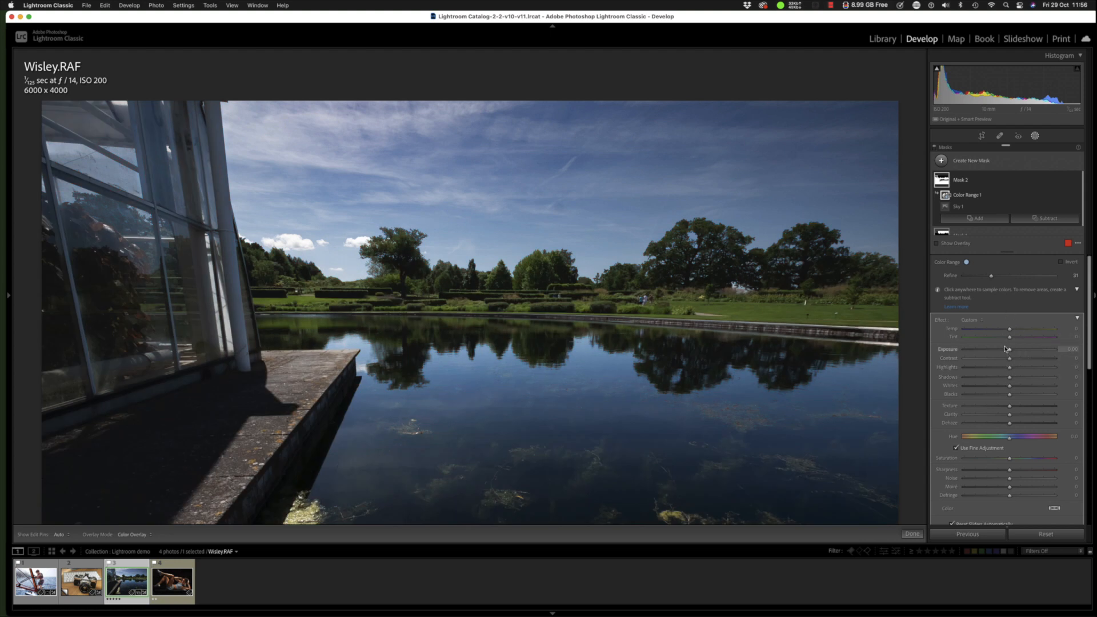
{"action": "left_click_drag", "start_coordinate": [1009, 351], "coordinate": [1033, 378]}
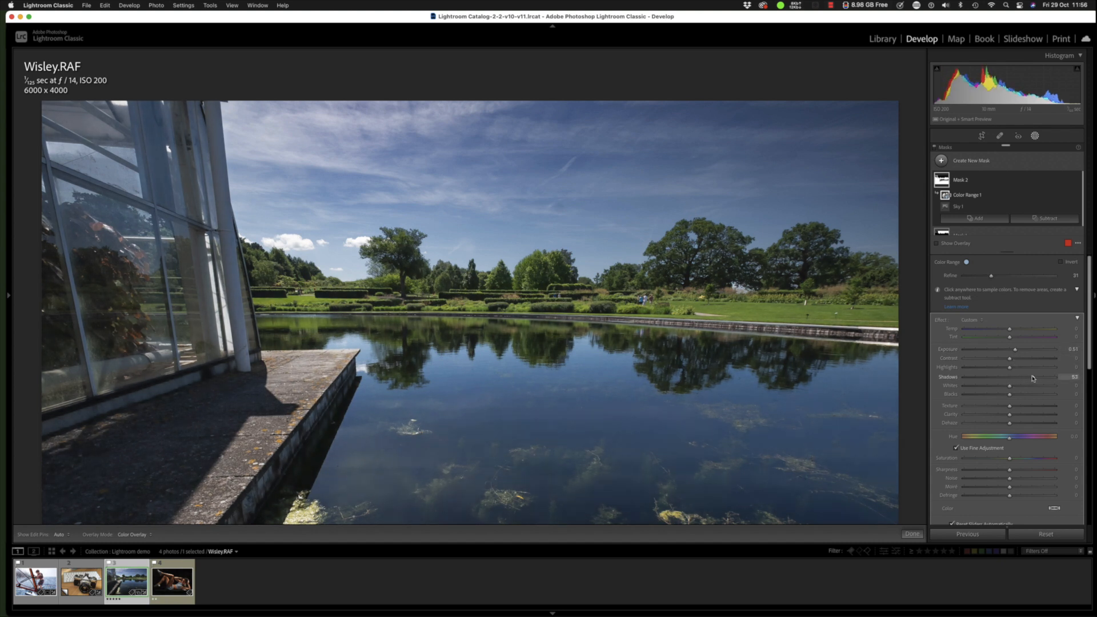
{"action": "left_click_drag", "start_coordinate": [1030, 377], "coordinate": [1022, 378]}
{"action": "left_click", "coordinate": [1023, 458]}
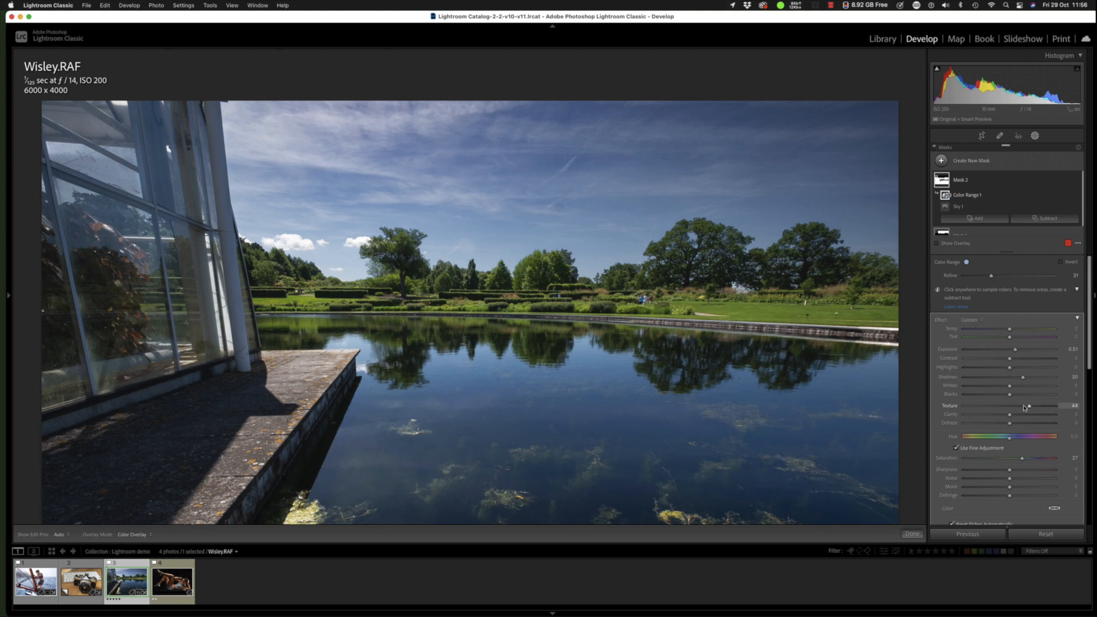
Step: Set the foreground mask's Texture to 46 and Clarity to 12, and compare the pond photo before and after
{"action": "mouse_move", "coordinate": [1029, 407]}
{"action": "left_mouse_down"}
{"action": "mouse_move", "coordinate": [1009, 411]}
{"action": "mouse_move", "coordinate": [1031, 409]}
{"action": "left_mouse_up"}
{"action": "left_click_drag", "start_coordinate": [1009, 417], "coordinate": [1019, 416]}
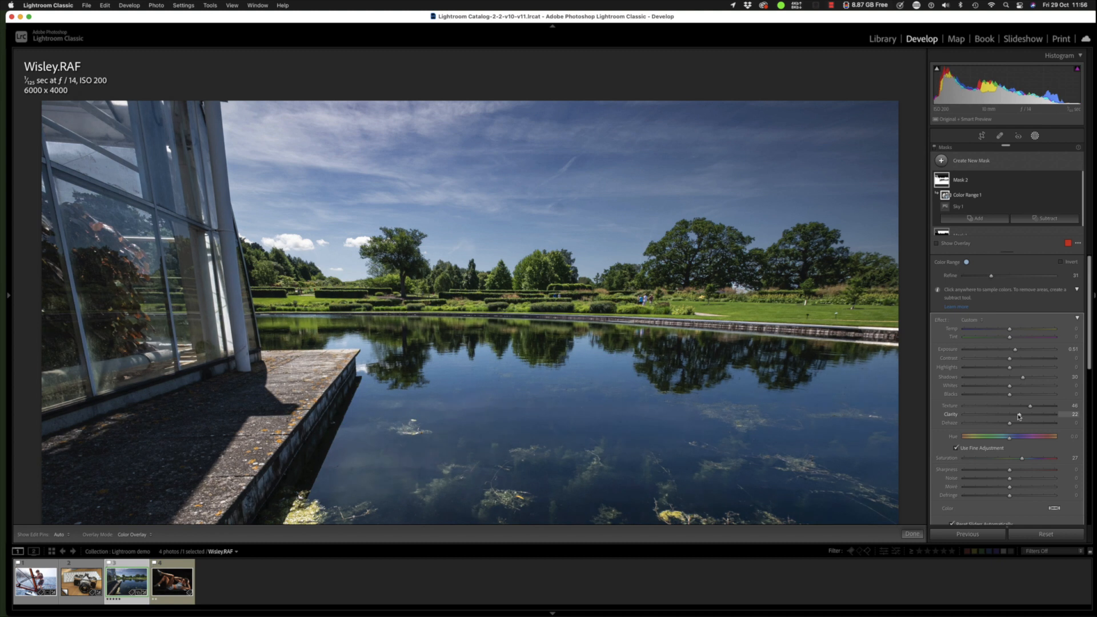
{"action": "left_click_drag", "start_coordinate": [1020, 418], "coordinate": [1015, 417]}
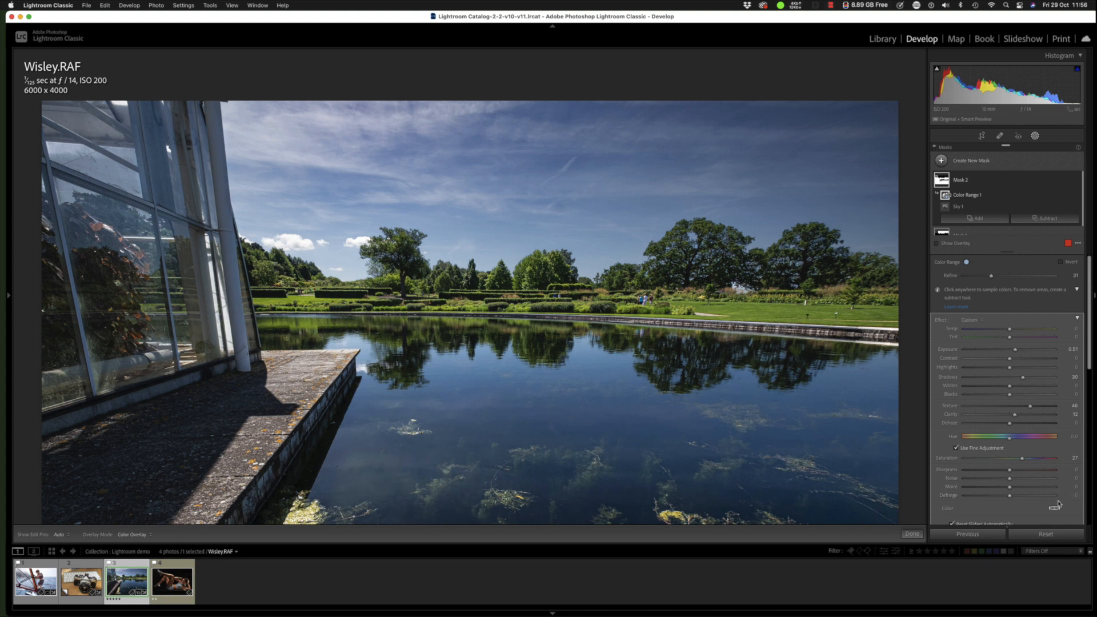
{"action": "key", "text": "backslash"}
{"action": "key", "text": "backslash"}
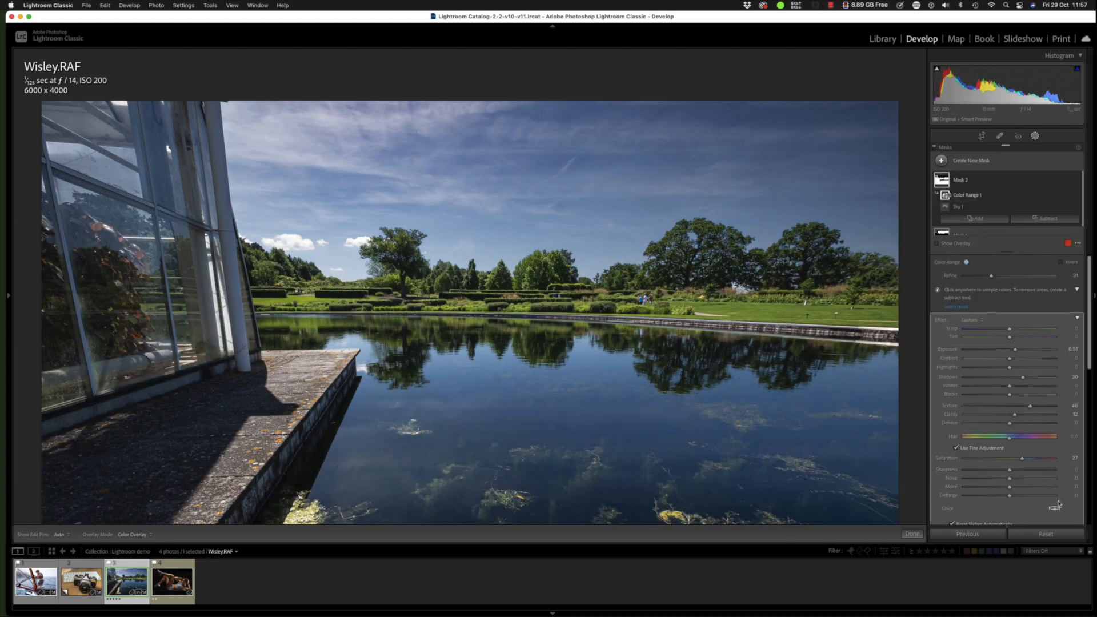